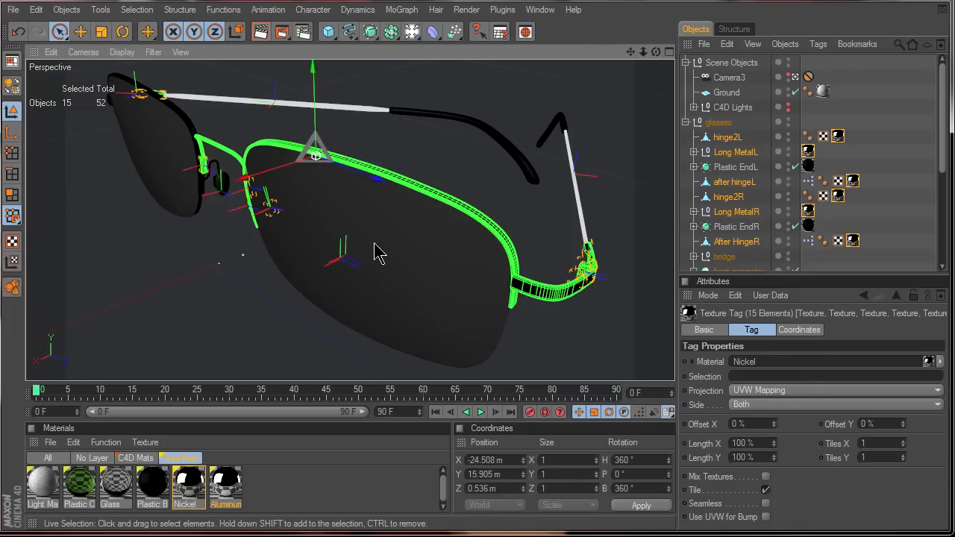
- Open the render settings to review the CineThea system and environment options, then close them
left_click(586, 475)
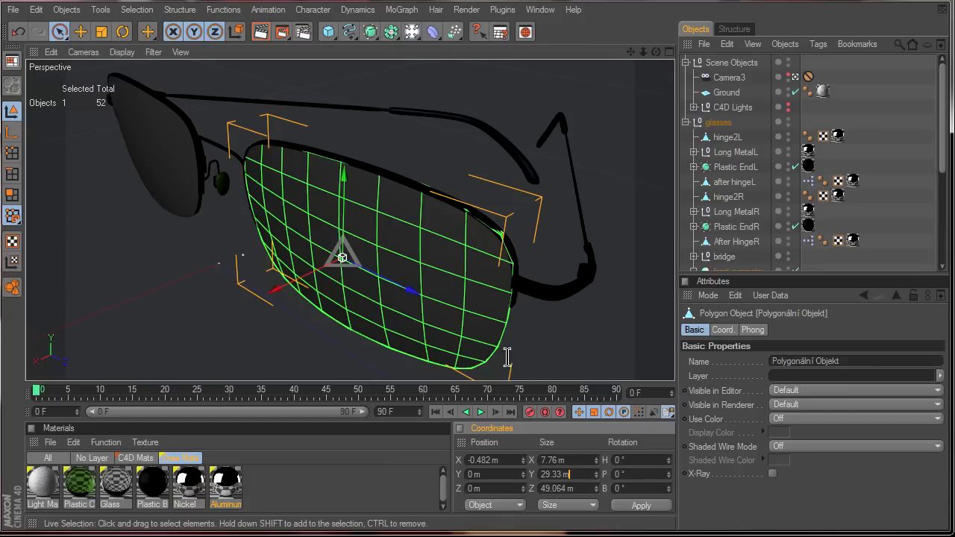
left_click(303, 31)
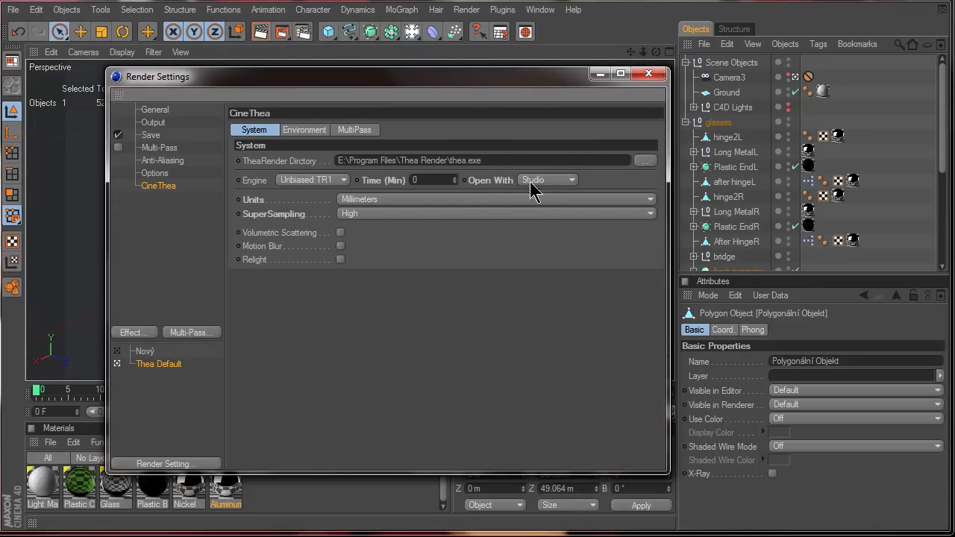
left_click(304, 133)
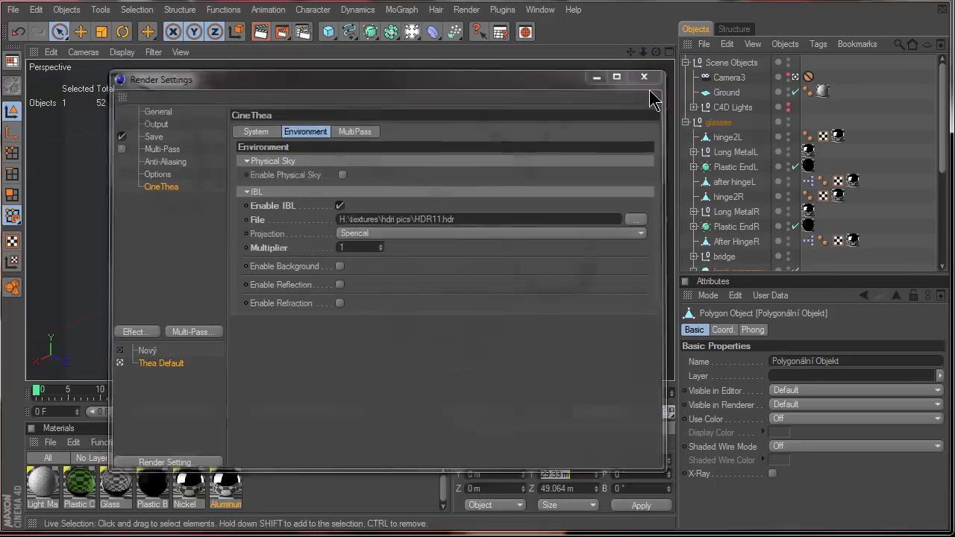
left_click(649, 73)
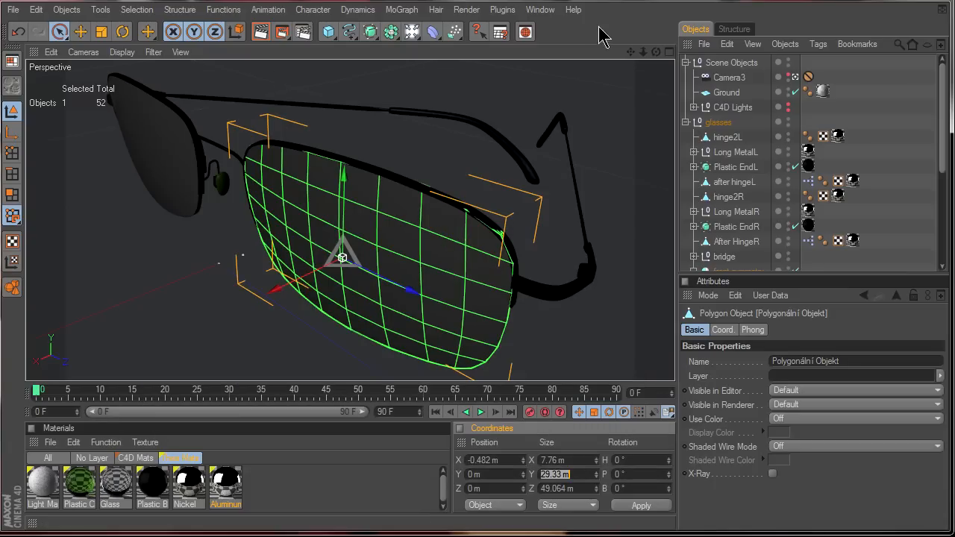
- Send the scene to Thea Studio and start the interactive render in its viewport
left_click(283, 38)
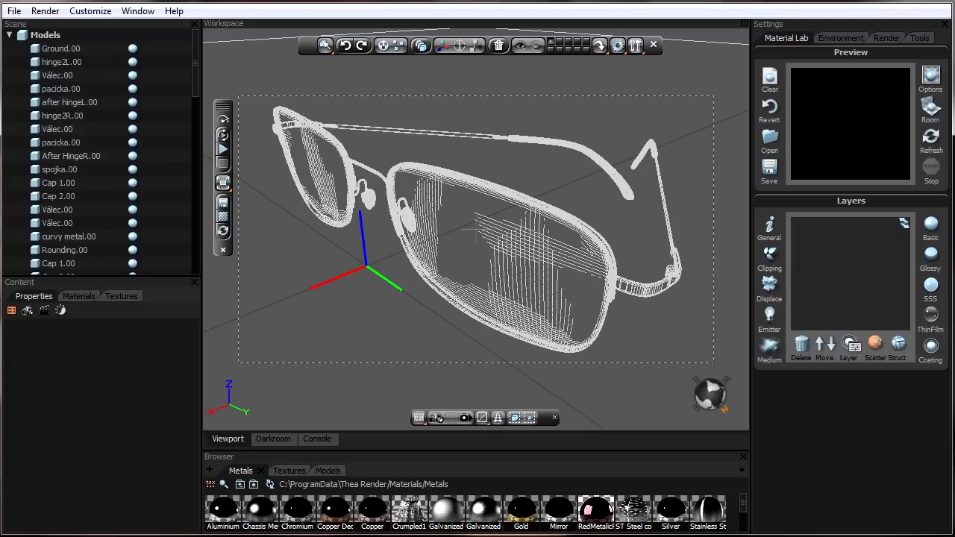
left_click(226, 136)
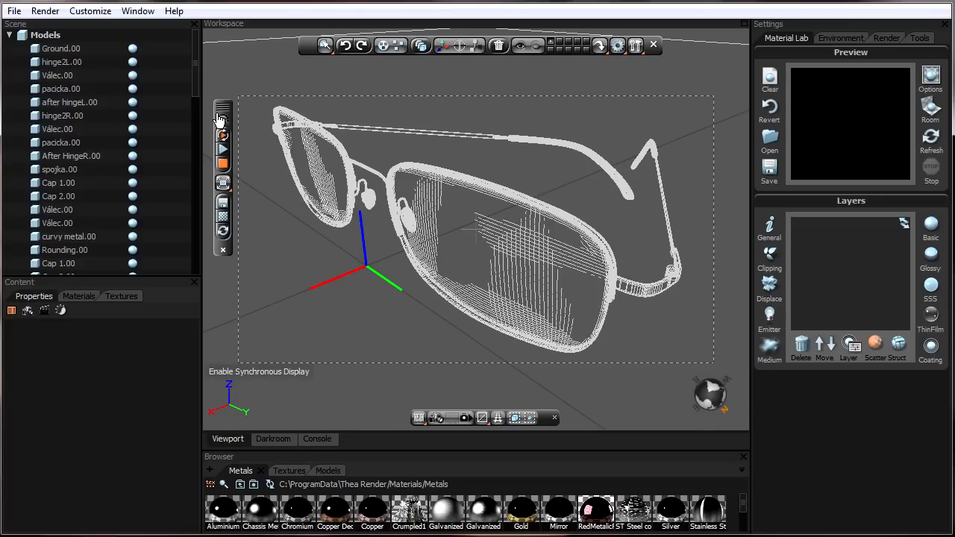
left_click(221, 116)
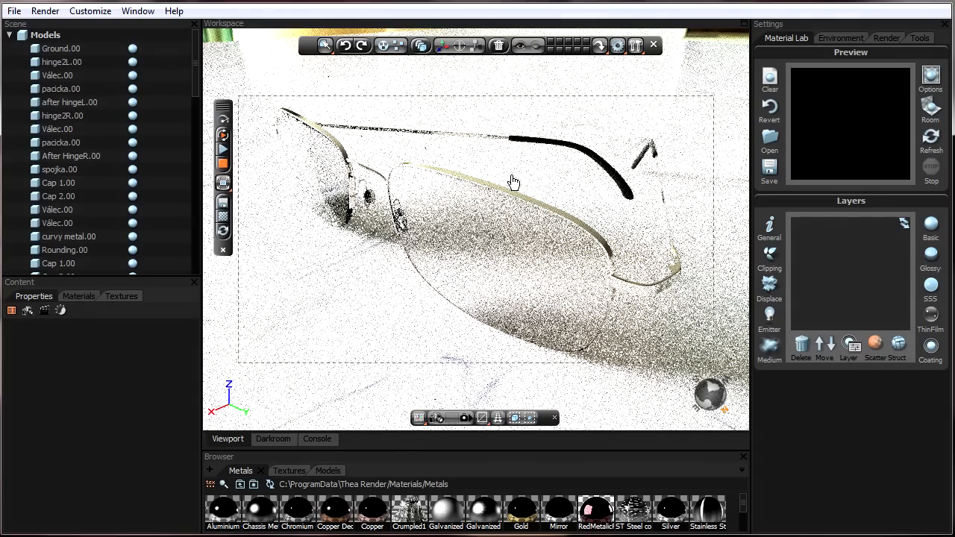
- Orbit the camera to reframe the glasses and restart the interactive render
middle_click_drag(480, 176, 521, 197)
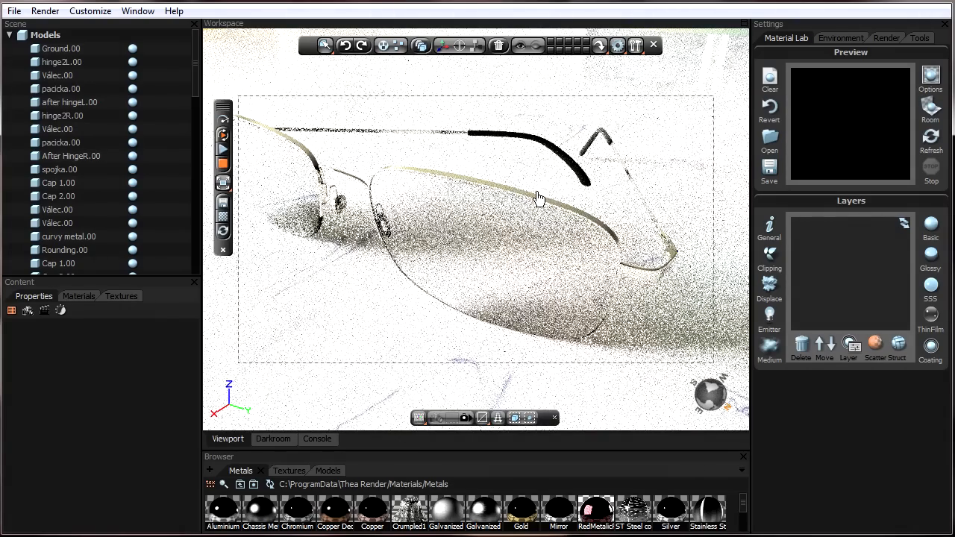
middle_click_drag(520, 197, 494, 194)
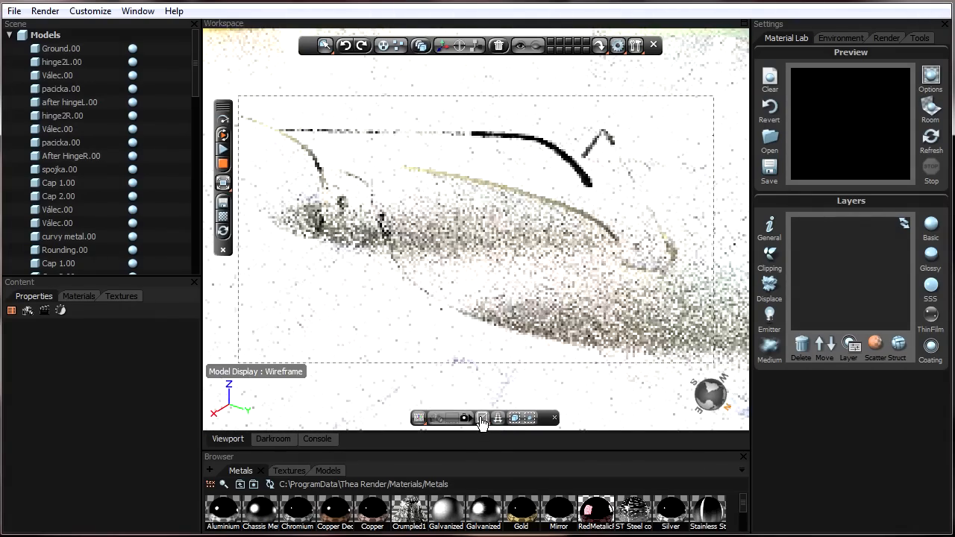
left_click(481, 419)
left_click(507, 398)
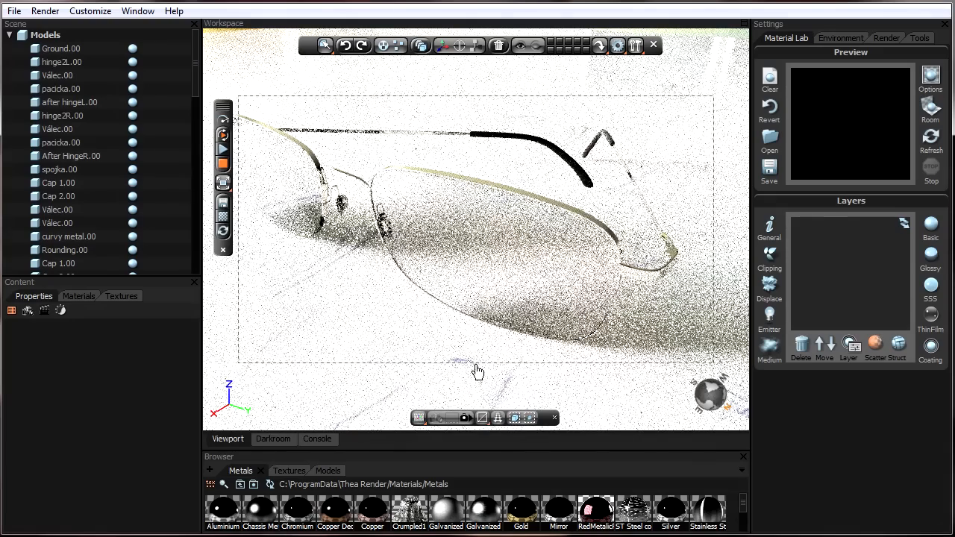
left_click(223, 119)
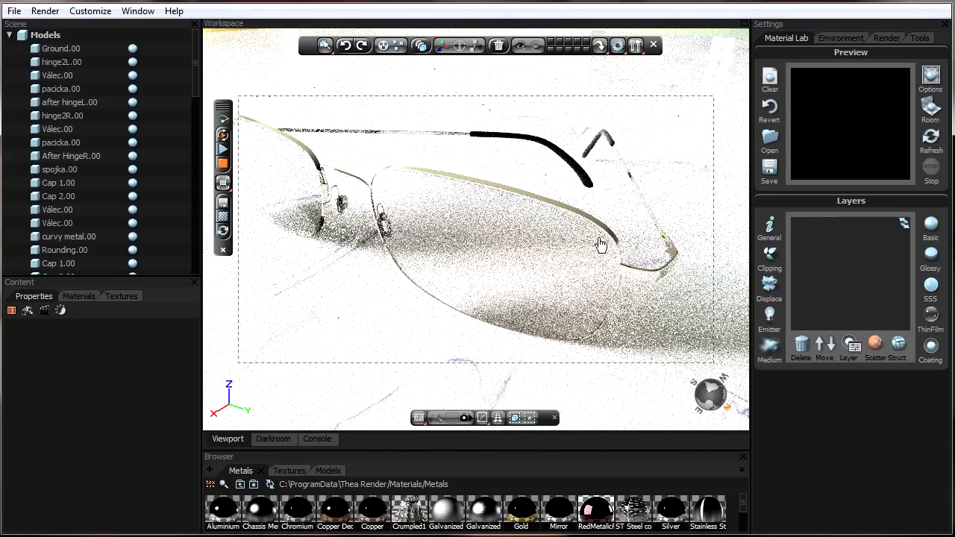
middle_click_drag(582, 246, 550, 263)
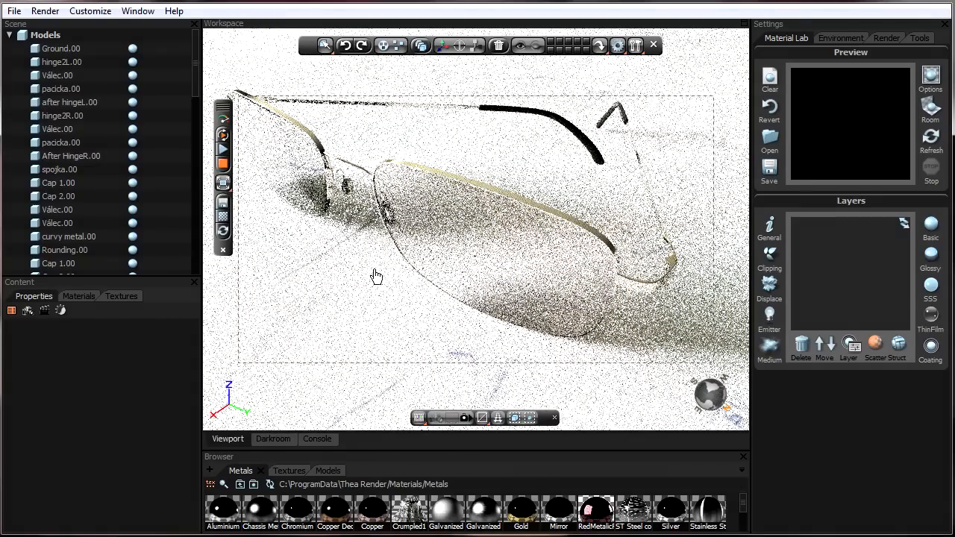
- Set the camera's shutter speed to 1000 and refresh the render display
left_click(61, 311)
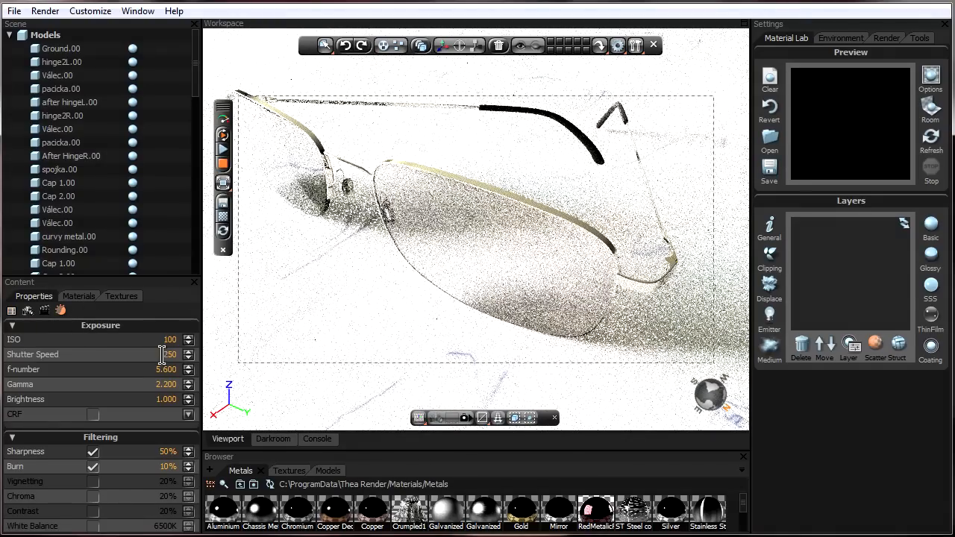
left_click_drag(157, 355, 188, 358)
type("1000")
key("Return")
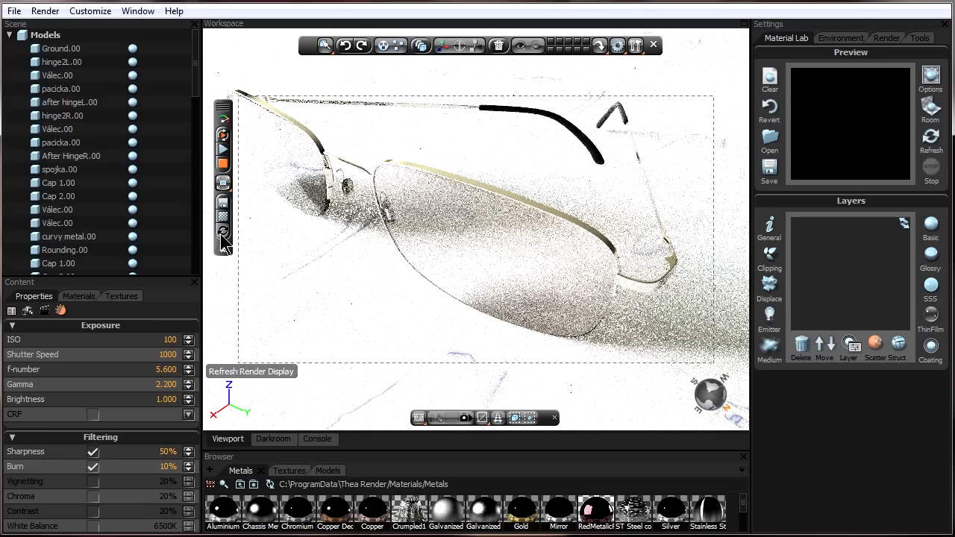
left_click(223, 233)
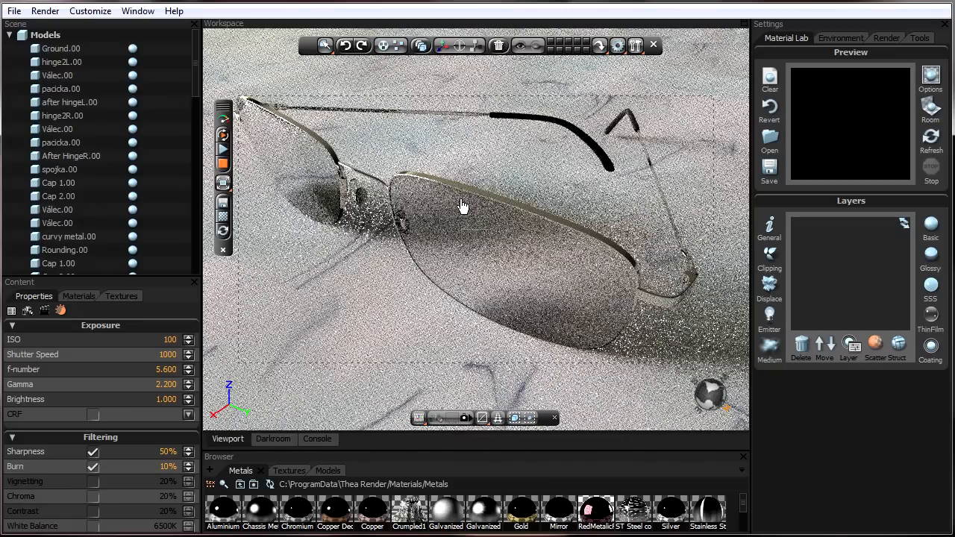
- Select the glasses lens and inspect its transmittance colour without changing it
left_click(461, 206)
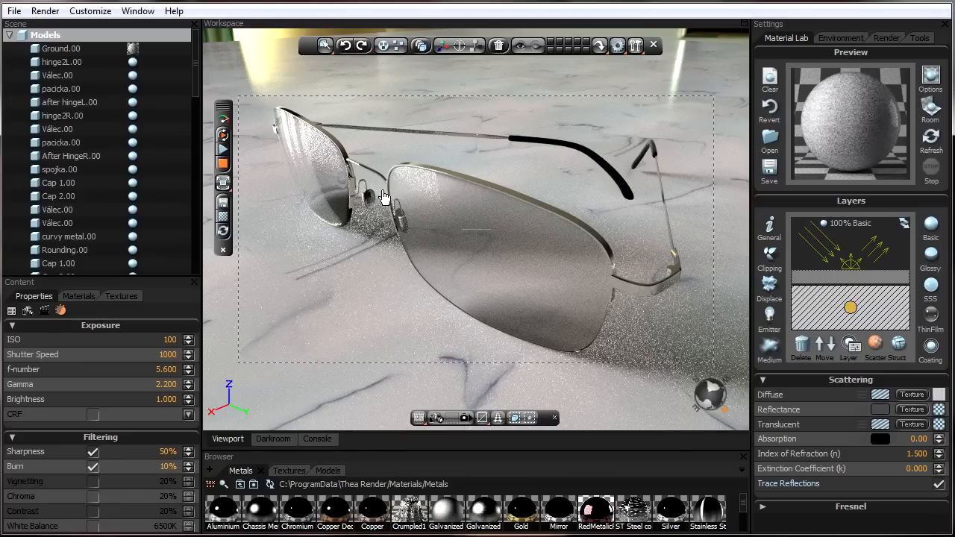
left_click(533, 241)
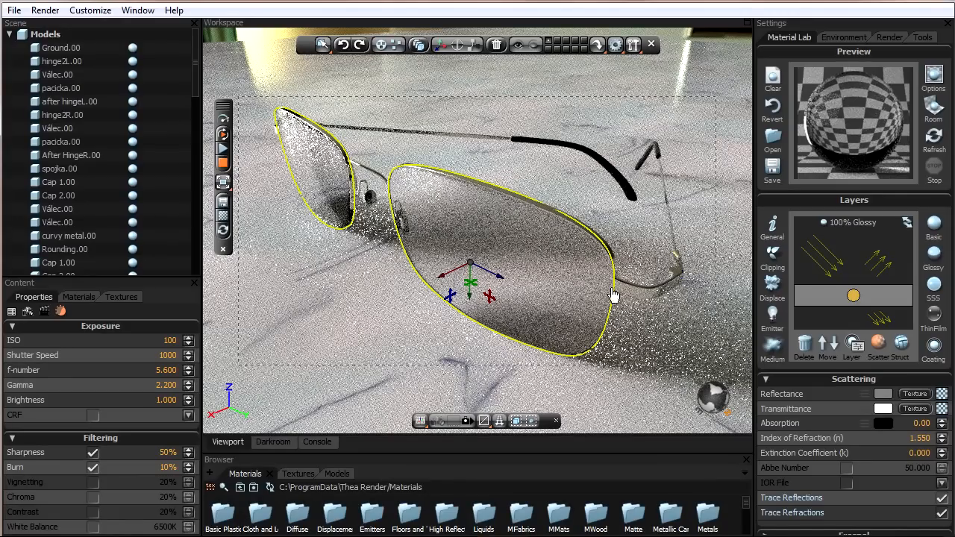
left_click(881, 410)
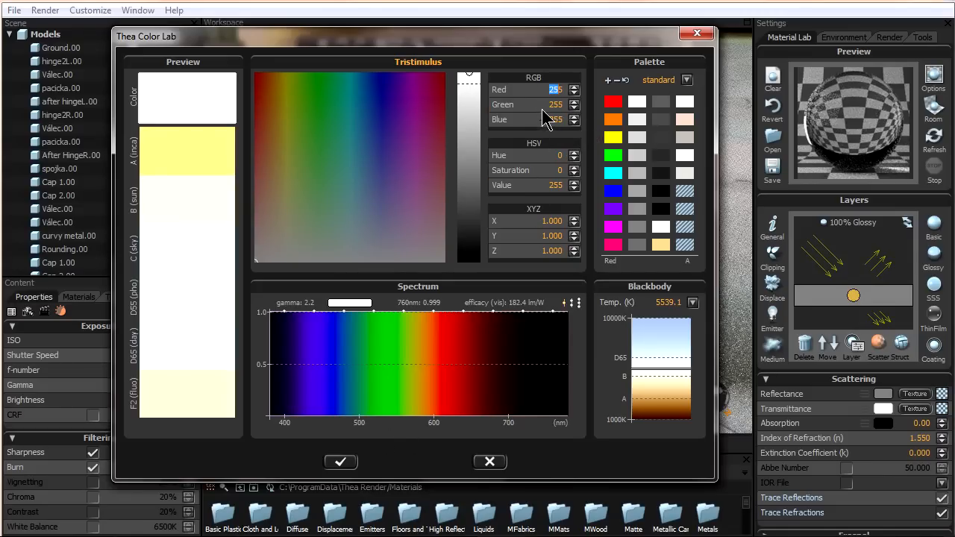
left_click(490, 463)
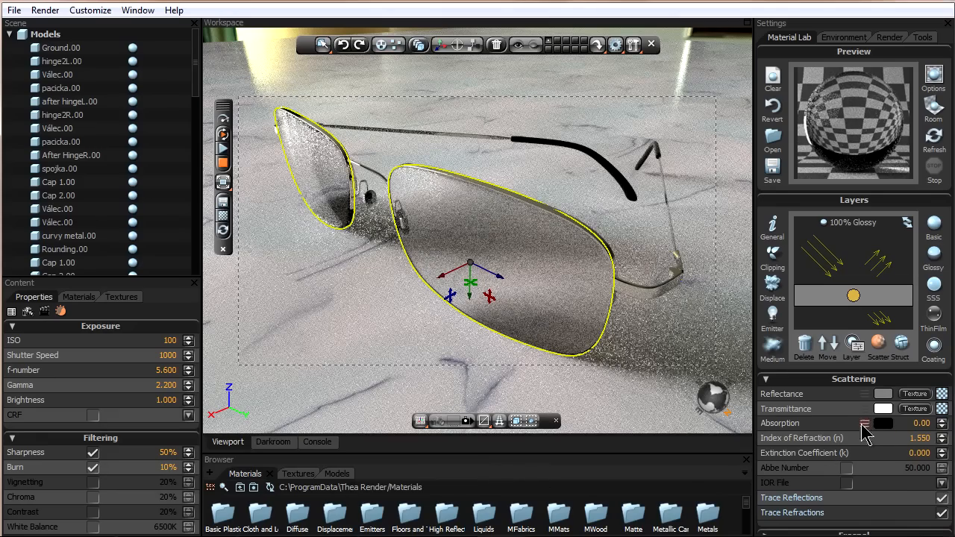
- Tint the lens absorption with hue 175, saturation 168, value 175 and set its density to 50
left_click(865, 423)
left_click(893, 439)
left_click(890, 453)
left_click(894, 467)
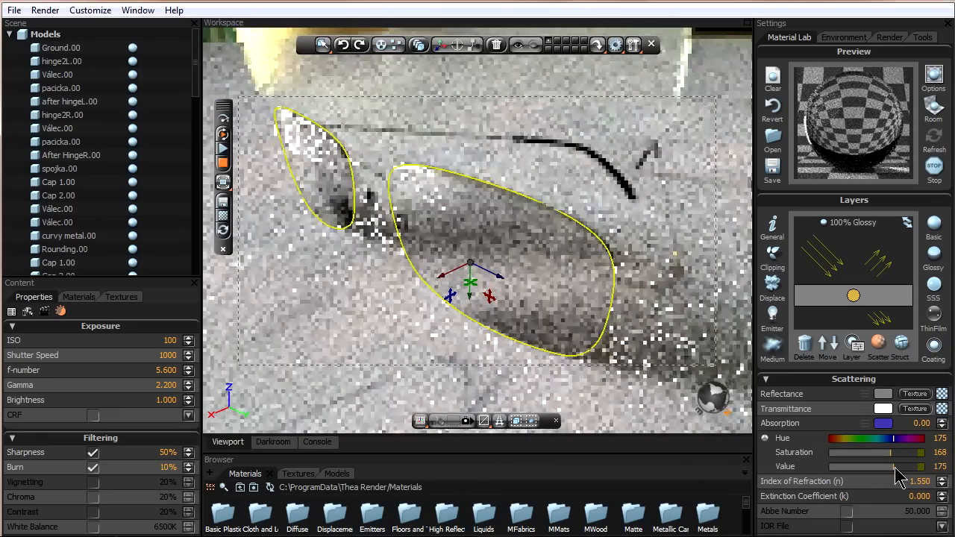
left_click(912, 423)
type("5")
key("Return")
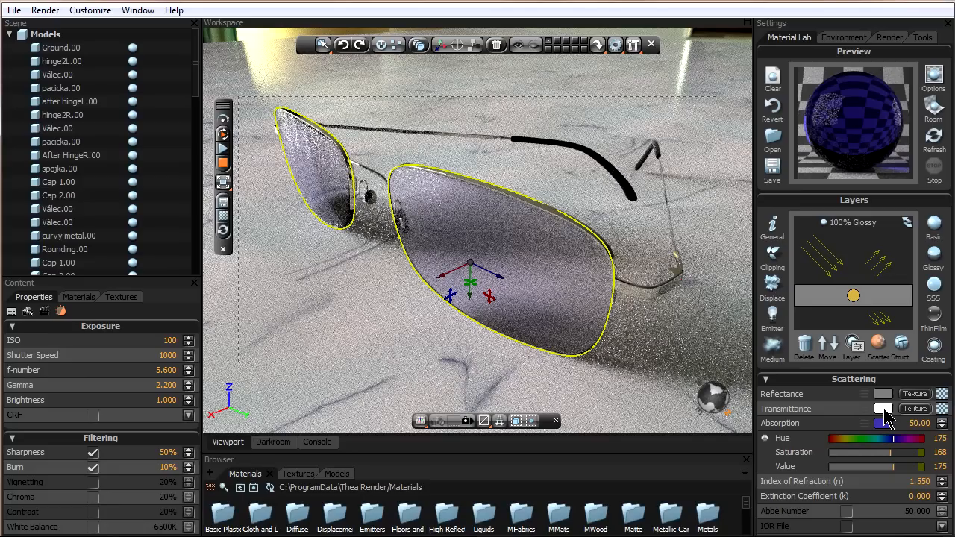
- Set the lens absorption density to 0 and its colour value to 0
left_click(902, 424)
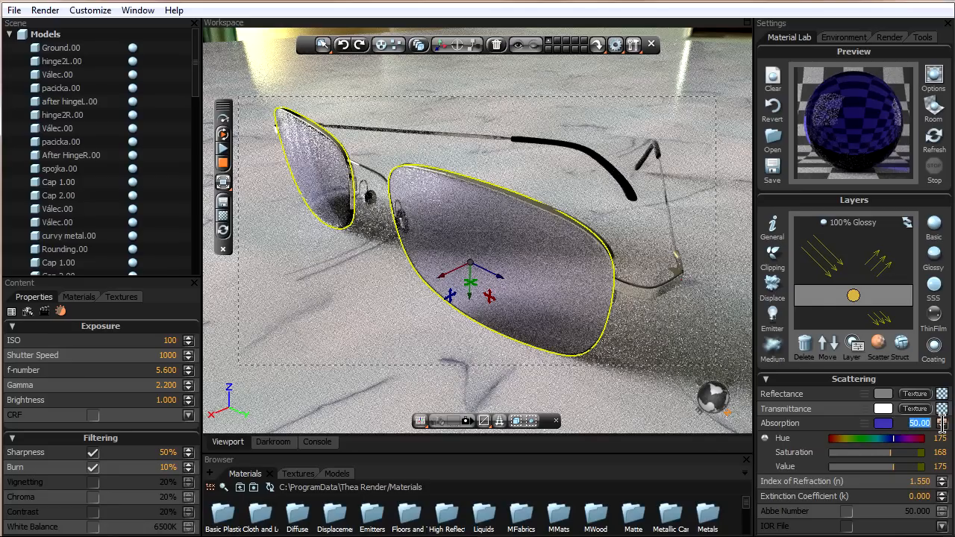
type("0")
key("Return")
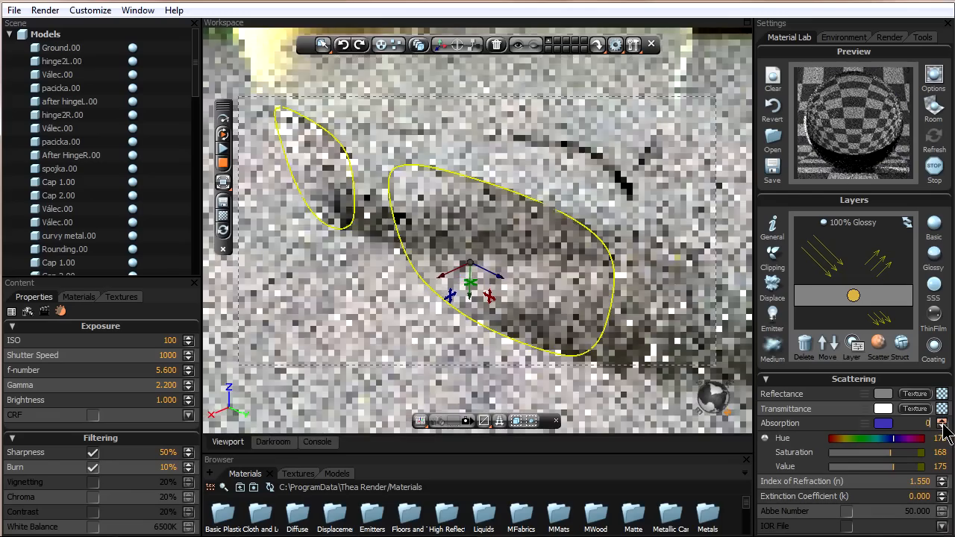
left_click(828, 468)
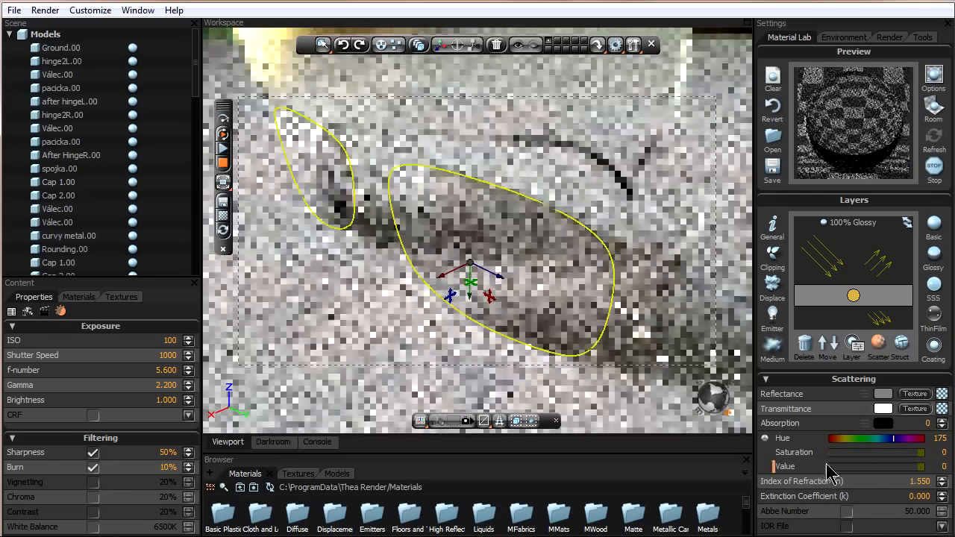
left_click(866, 424)
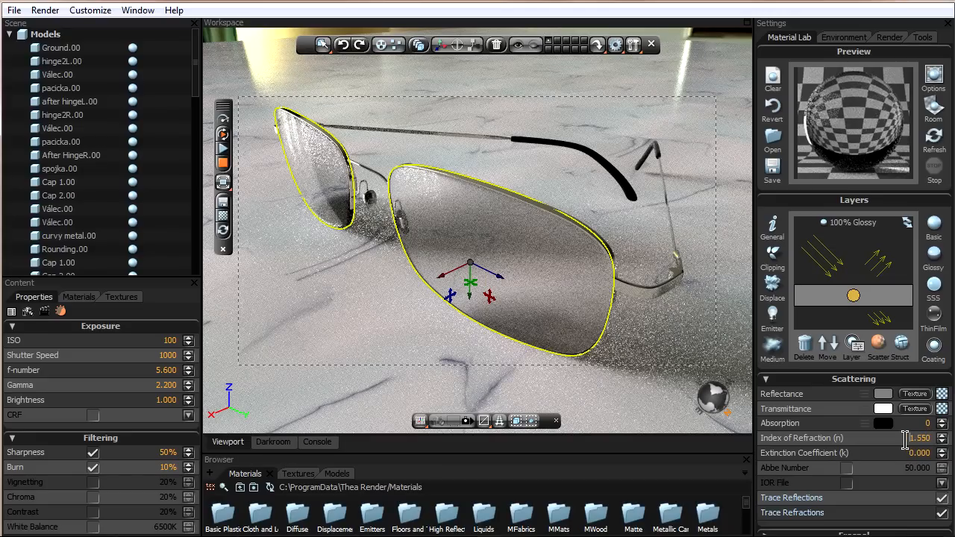
- Raise the lens reflectance colour value to 255
mouse_move(885, 403)
left_click(865, 394)
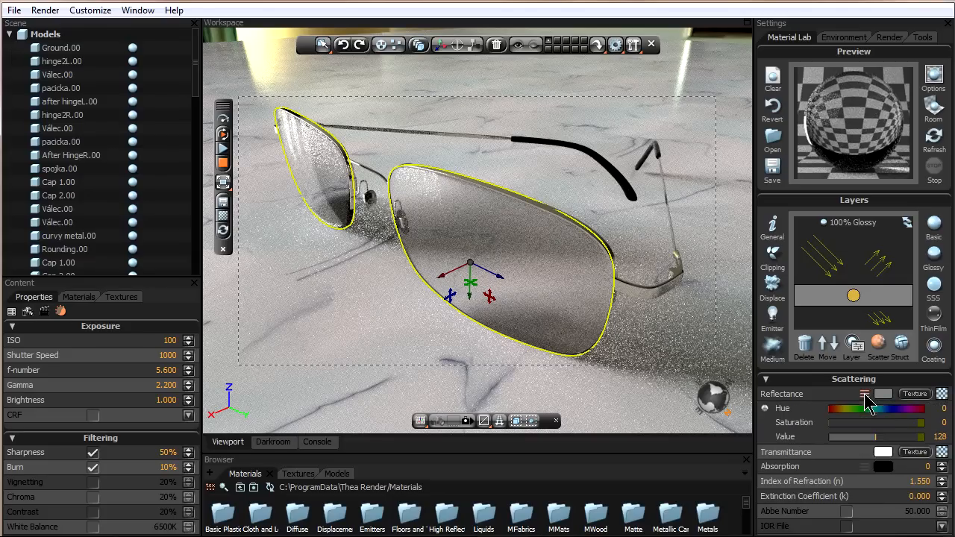
left_click_drag(897, 438, 932, 439)
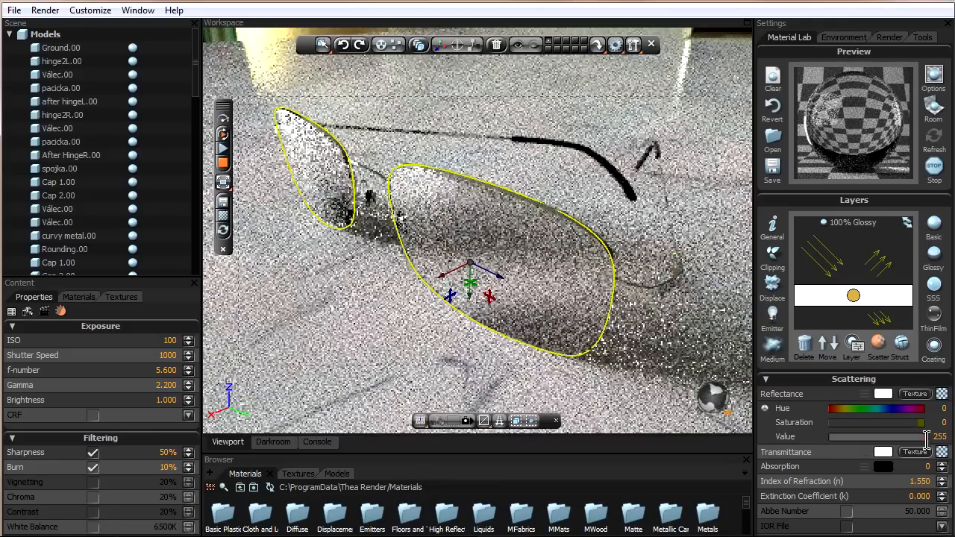
left_click(865, 394)
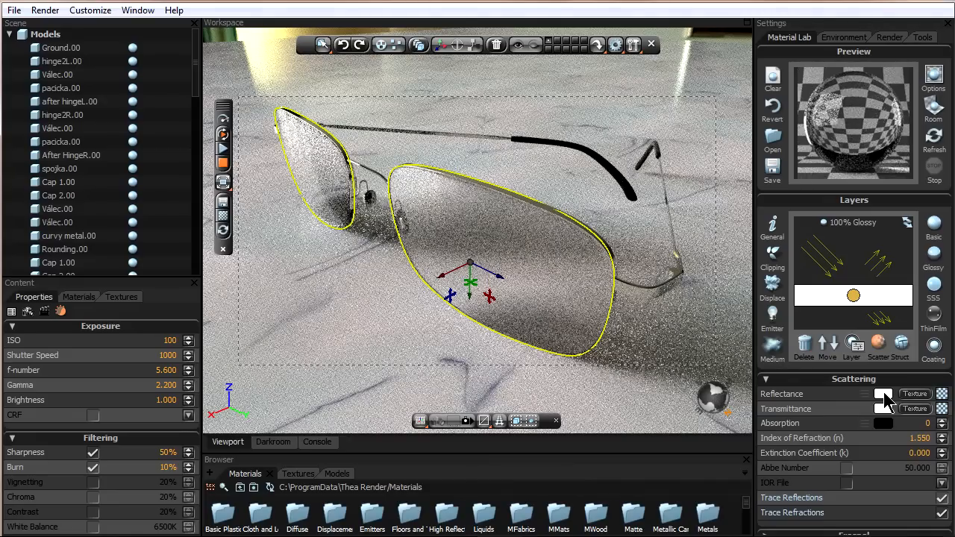
- Try to edit the lens index of refraction and open the lens structure properties
double_click(930, 439)
key("Return")
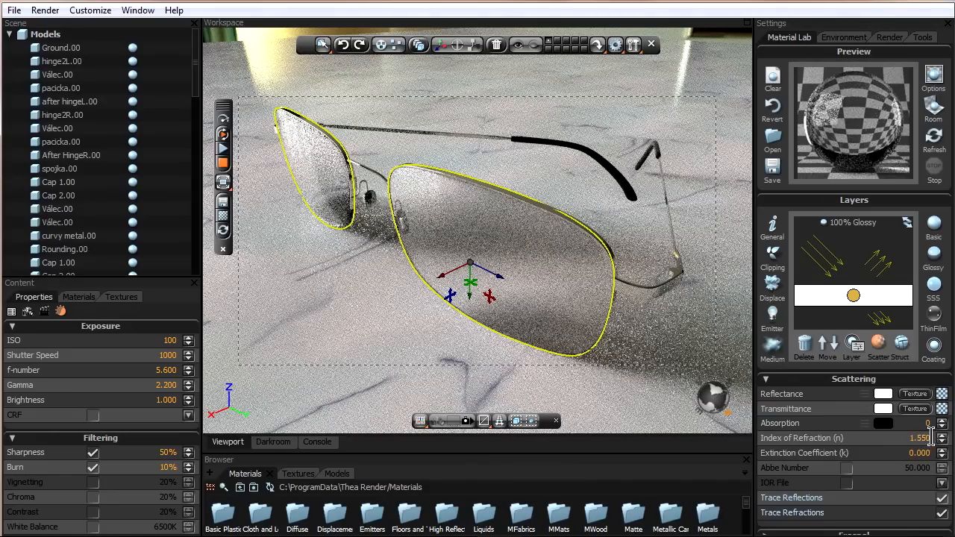
double_click(930, 439)
left_click(903, 343)
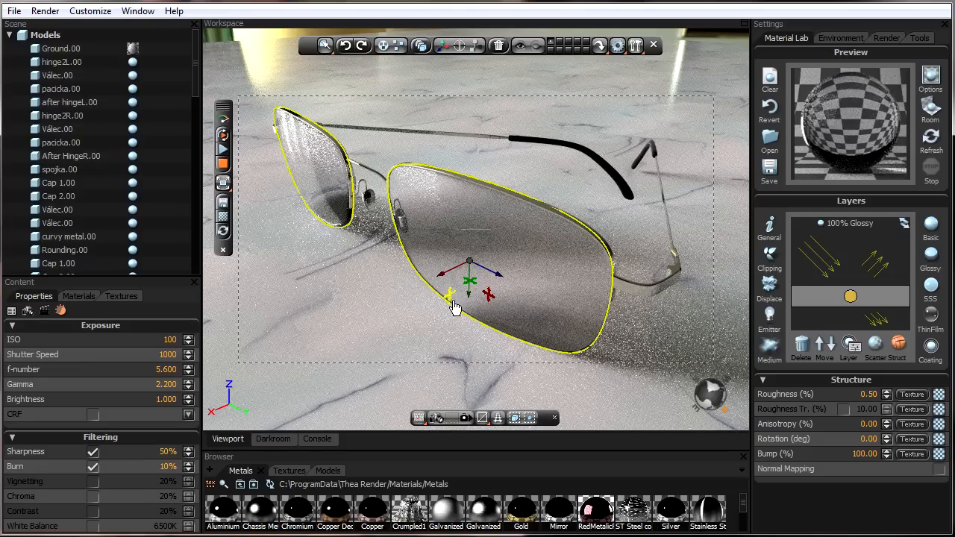
- Select the frame's hinge piece and turn off its Ni.ior IOR file in the scattering properties
left_click(648, 297)
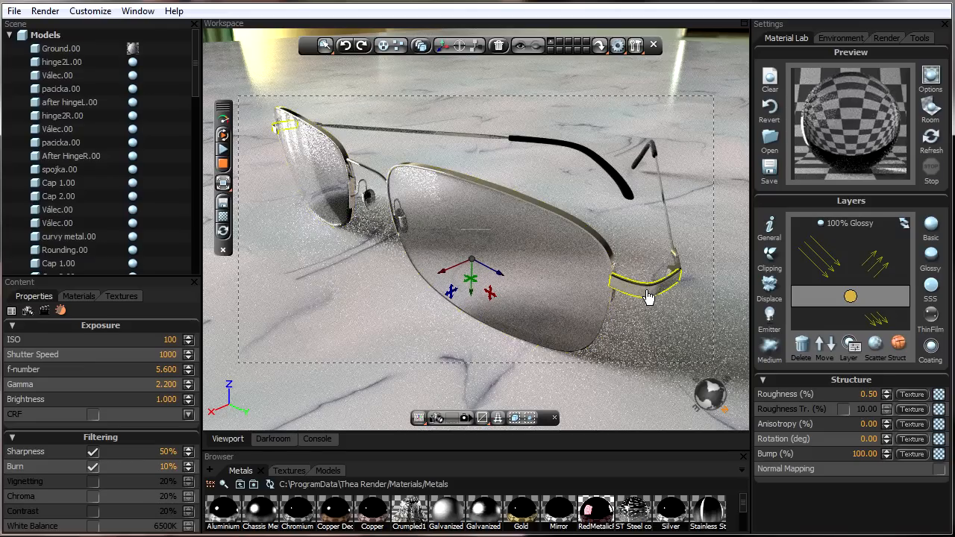
left_click(875, 345)
left_click(905, 345)
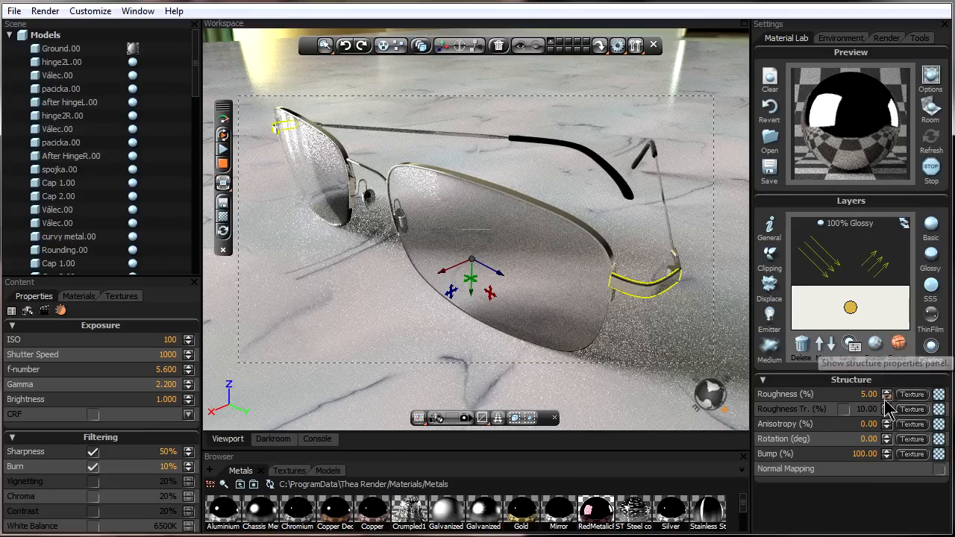
left_click(874, 345)
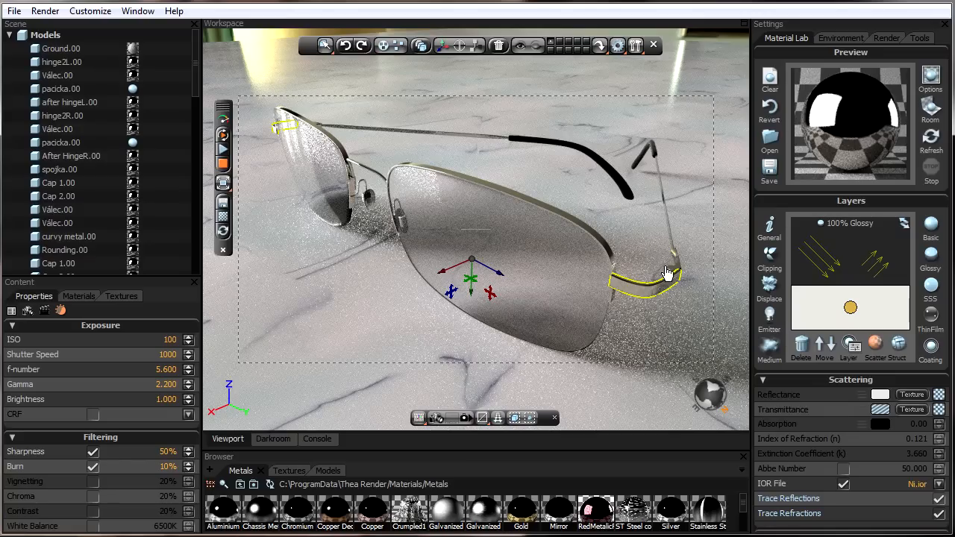
left_click(844, 485)
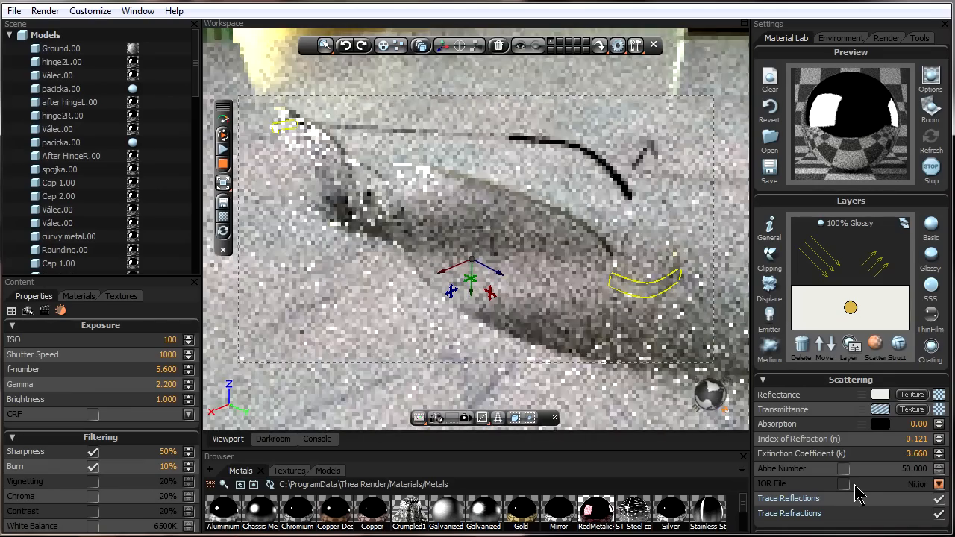
- Navigate the material browser up to the Materials folder
left_click(240, 485)
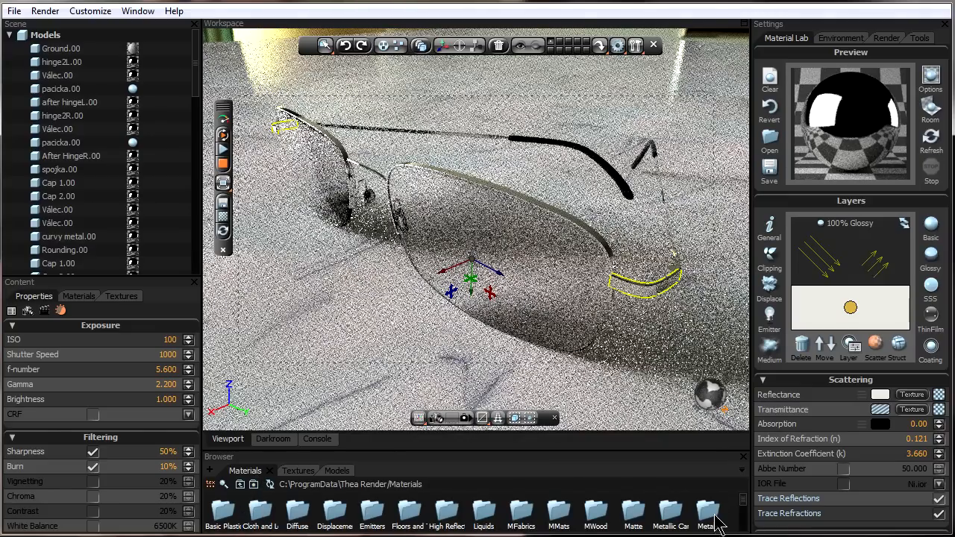
- Open the Metals material folder and enable the Au.ior IOR file for the selected frame piece
double_click(713, 516)
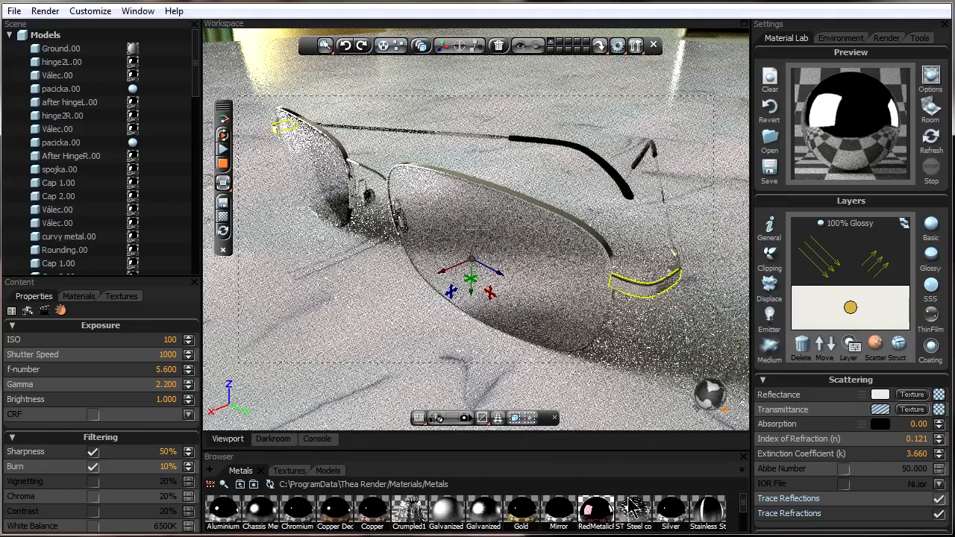
left_click(845, 484)
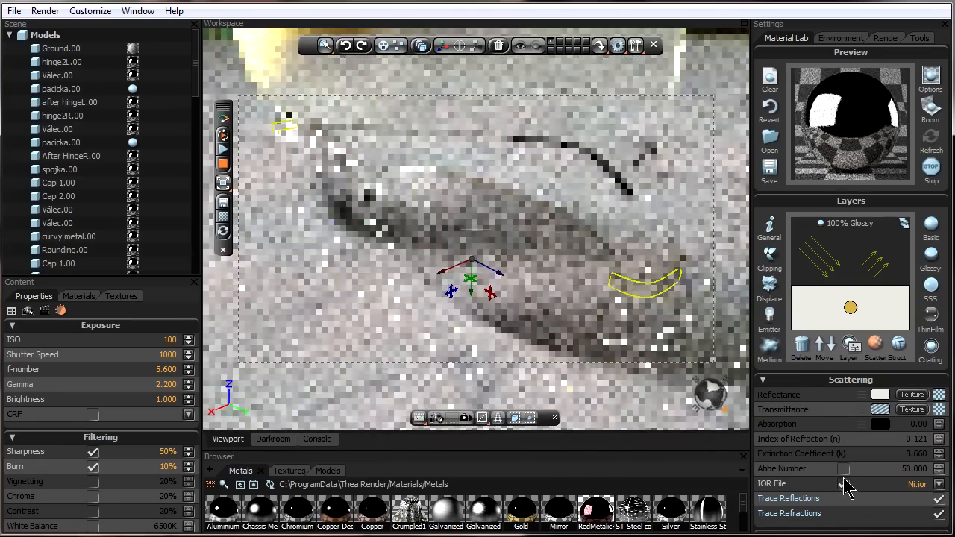
left_click(939, 484)
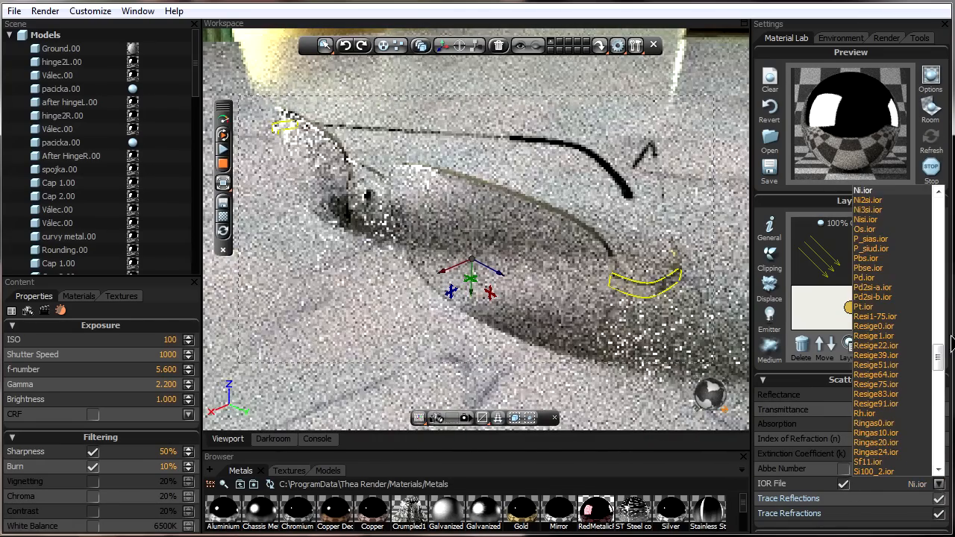
left_click_drag(939, 362, 944, 236)
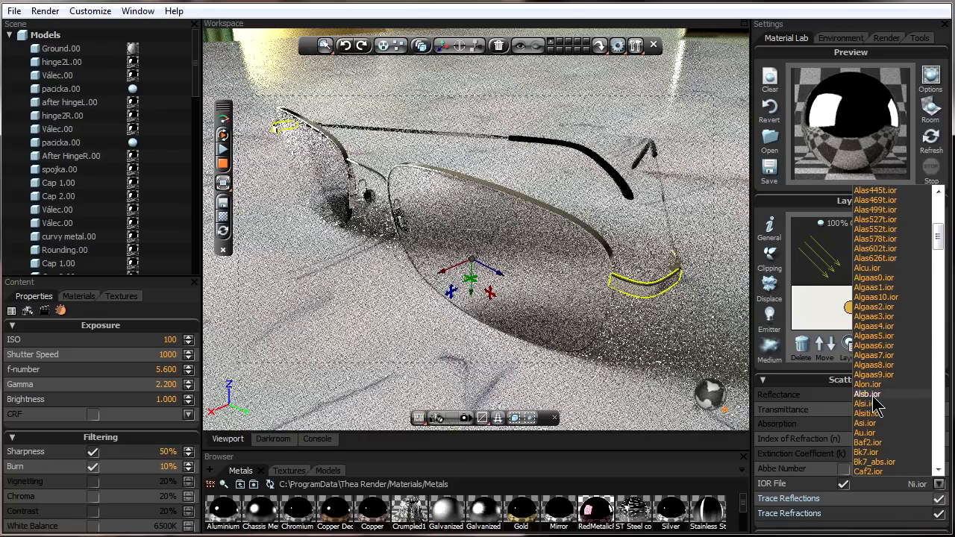
left_click(863, 434)
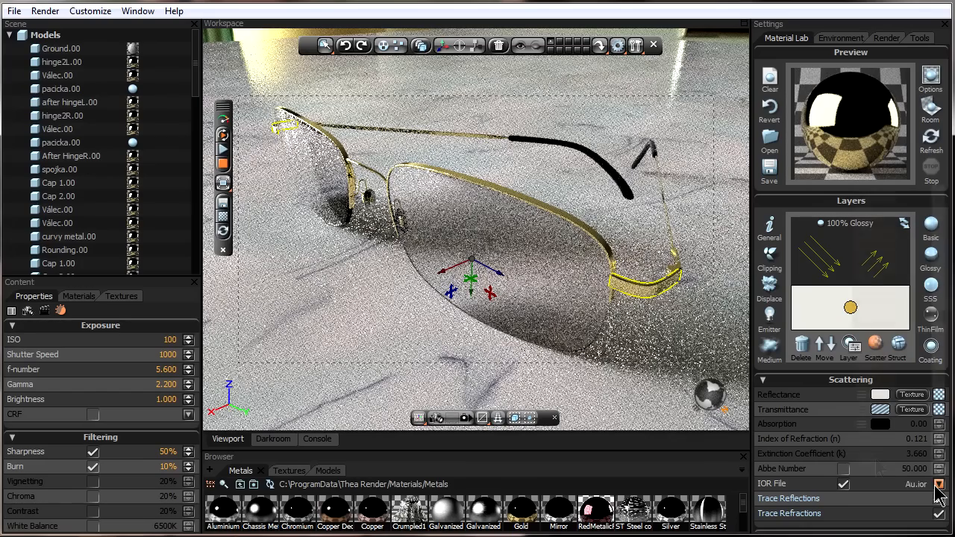
- Apply the Gold metal material to the selected frame piece and check the preview room options
left_click(875, 458)
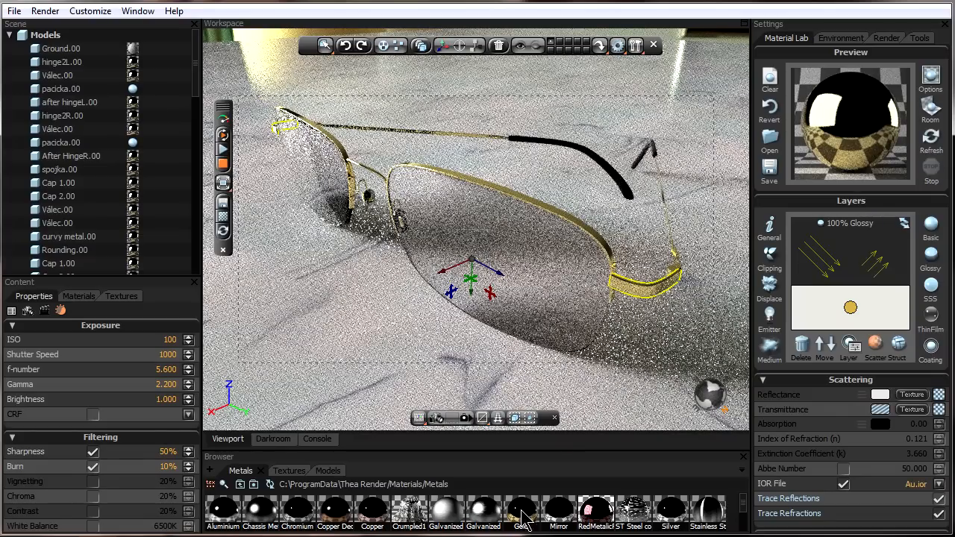
left_click_drag(529, 516, 851, 139)
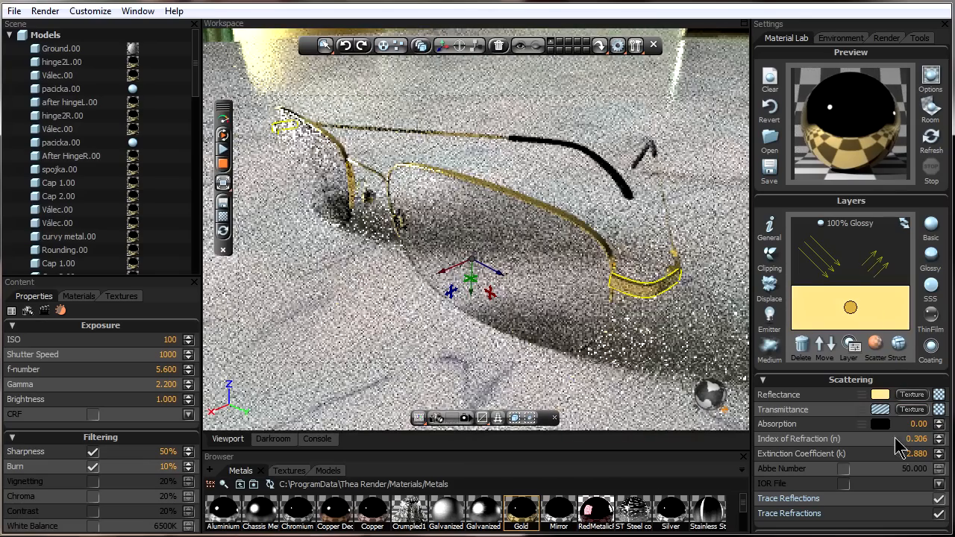
key("space")
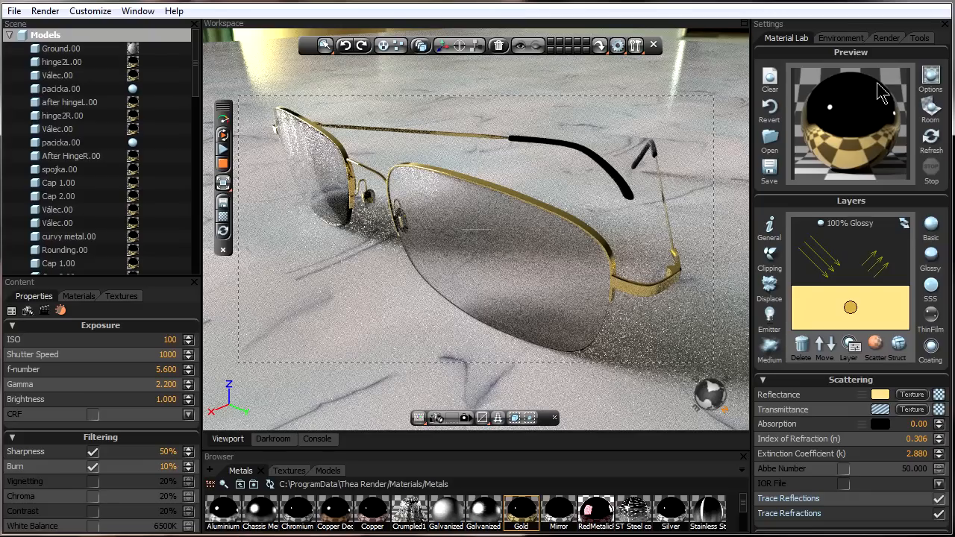
left_click(931, 74)
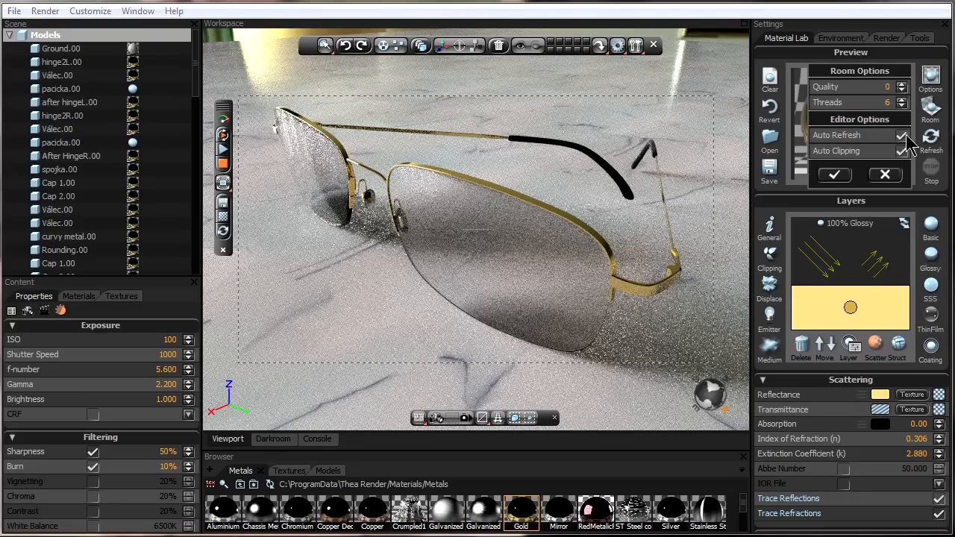
left_click(835, 176)
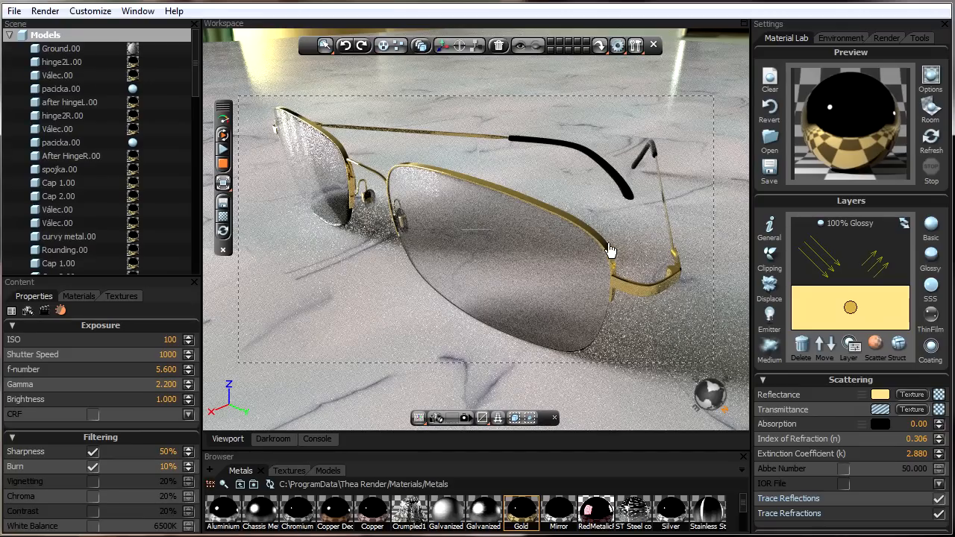
- Set the gold reflectance colour to a paler tone of RGB 249, 225, 173
left_click(881, 395)
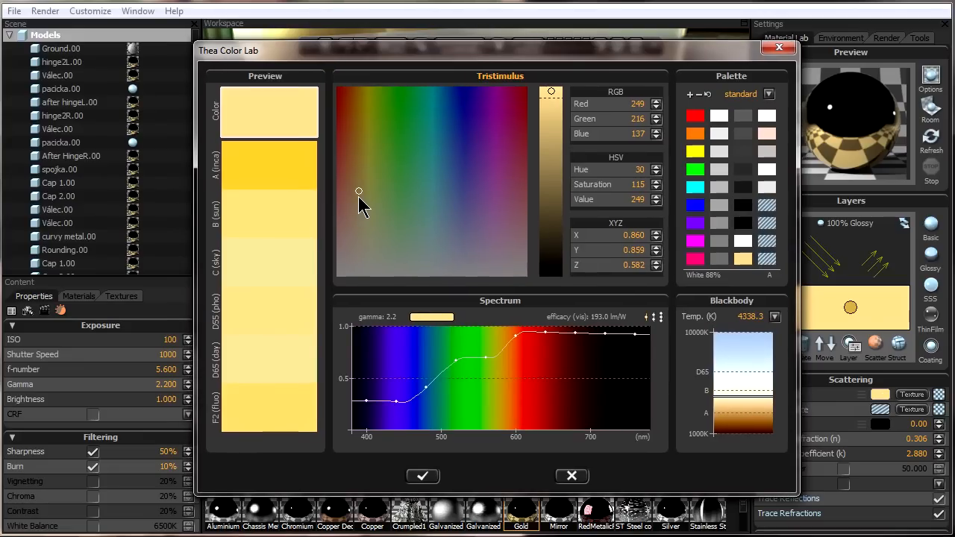
left_click(358, 221)
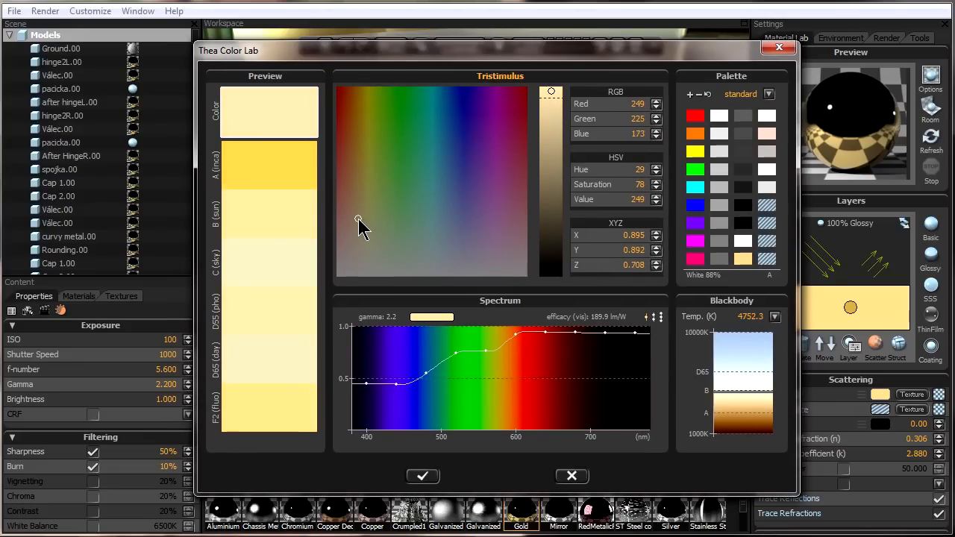
left_click(423, 477)
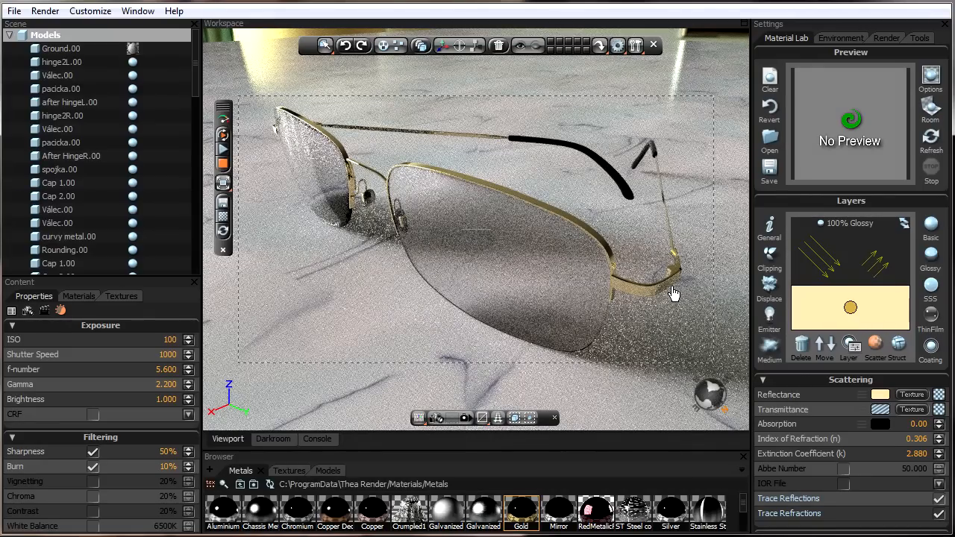
- Select the lens and raise the render Tracing Depth to 8
key("alt")
key("alt")
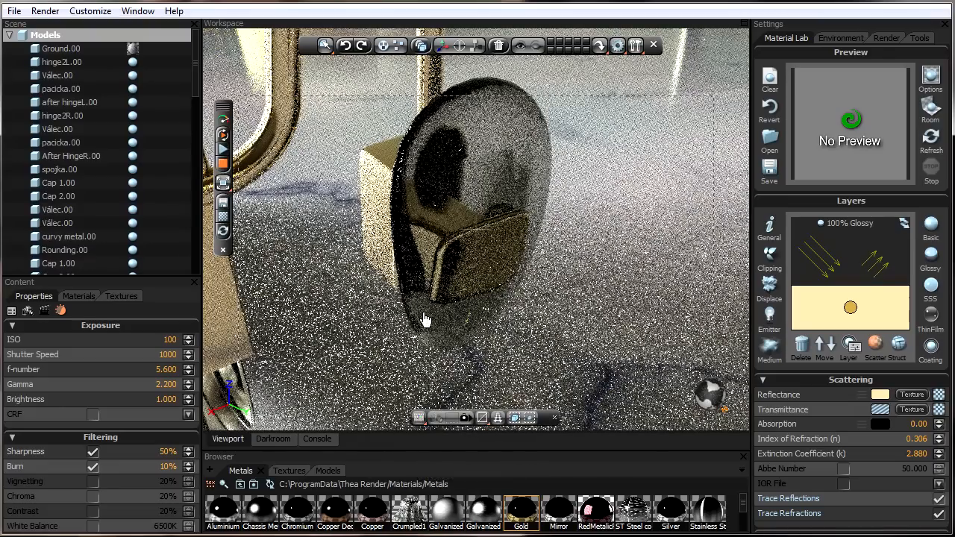
left_click(474, 141)
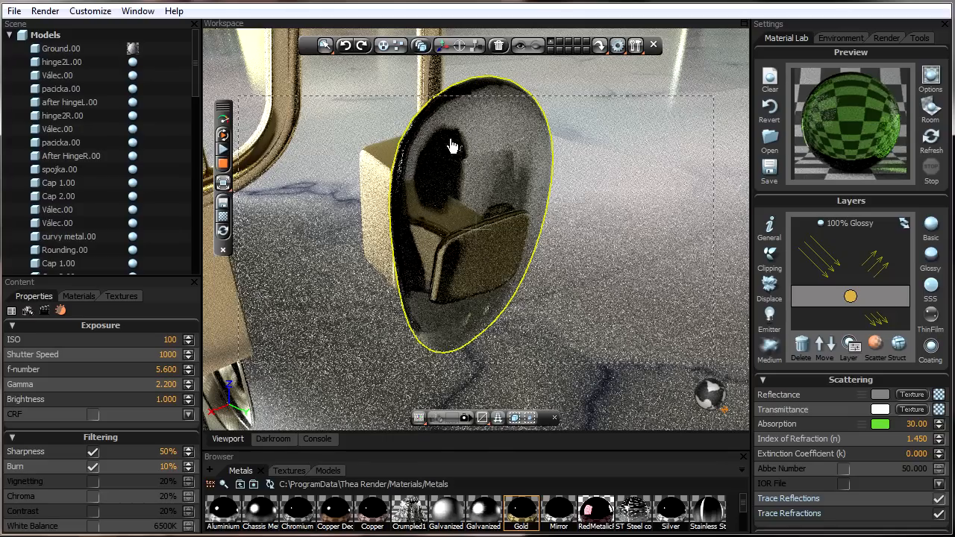
left_click(47, 312)
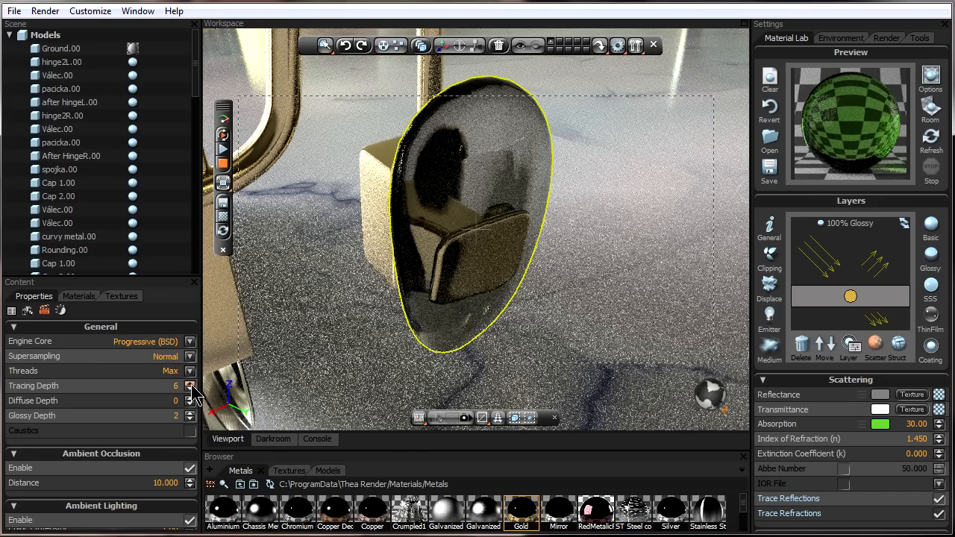
left_click(190, 384)
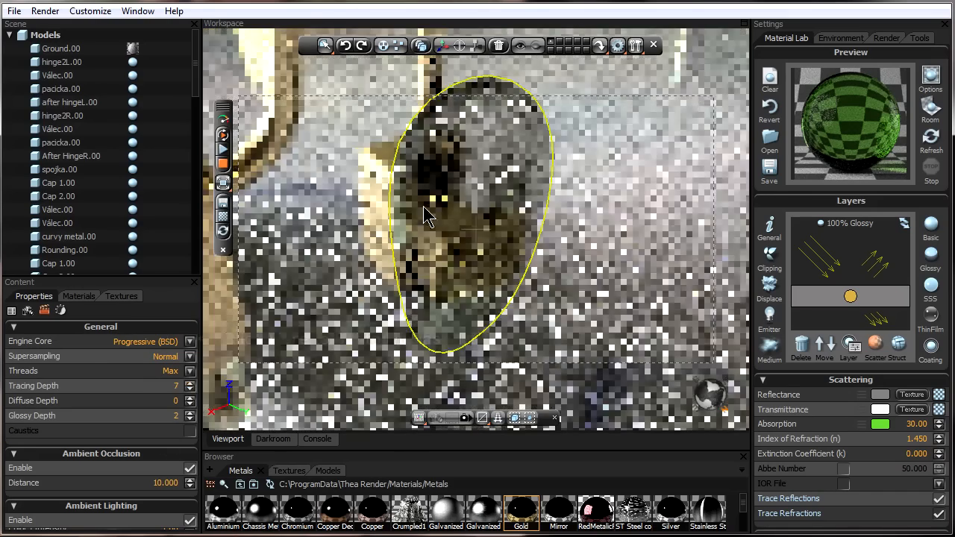
left_click(190, 383)
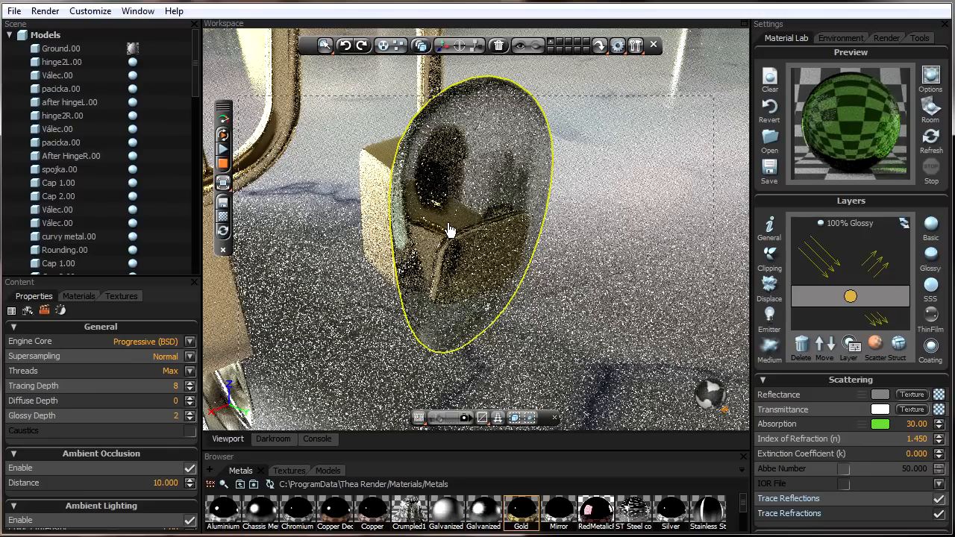
- Set the lens absorption colour to RGB 29, 235, 33 and its absorption value to 100
left_click(881, 424)
left_click(762, 439)
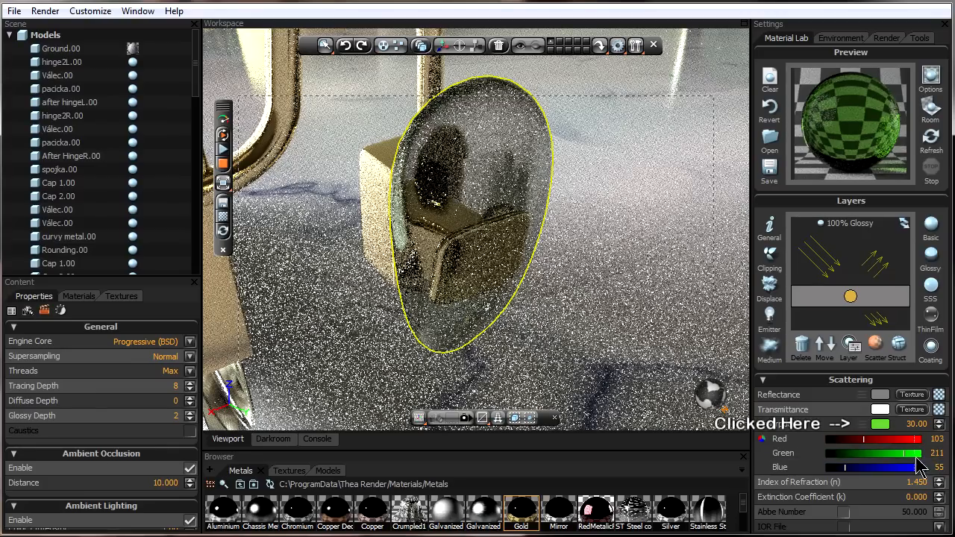
left_click_drag(912, 458, 916, 457)
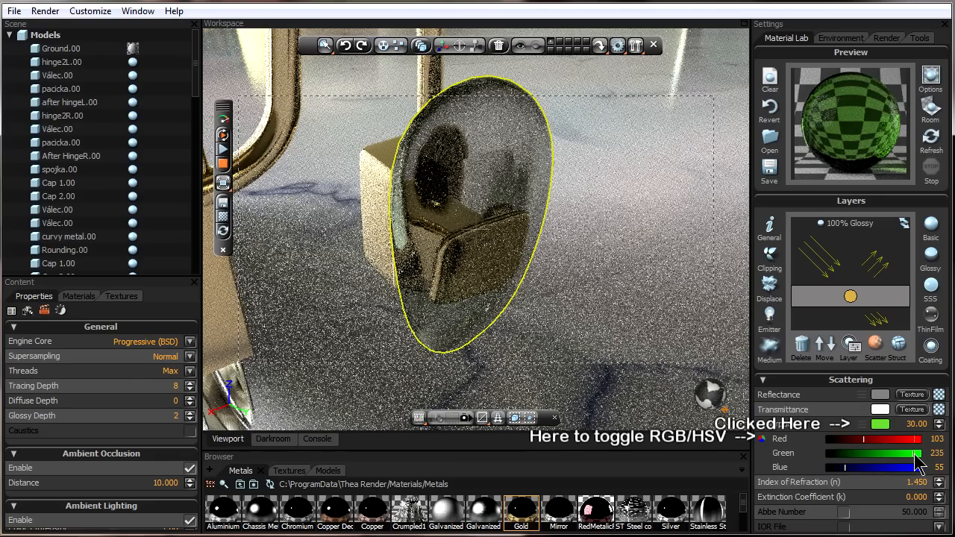
left_click_drag(864, 439, 835, 439)
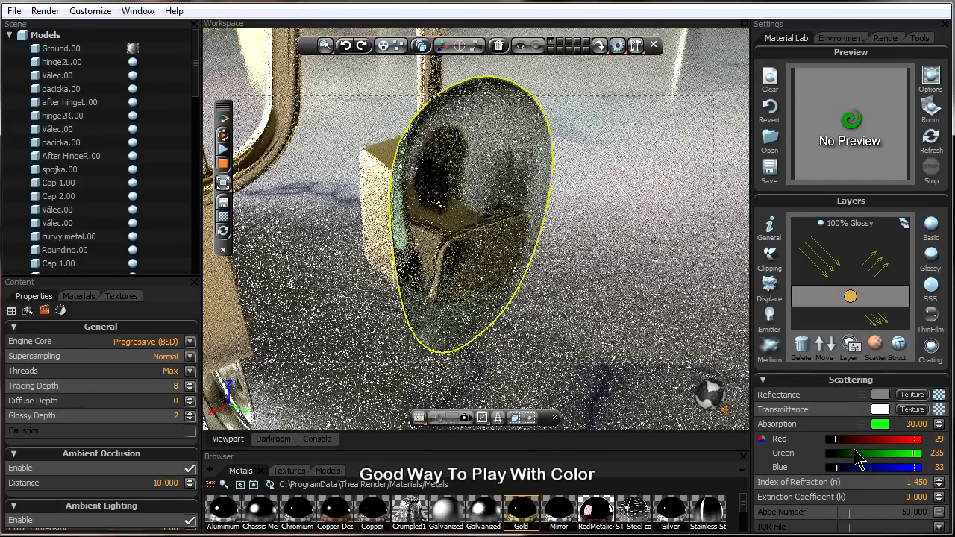
left_click_drag(903, 423, 930, 424)
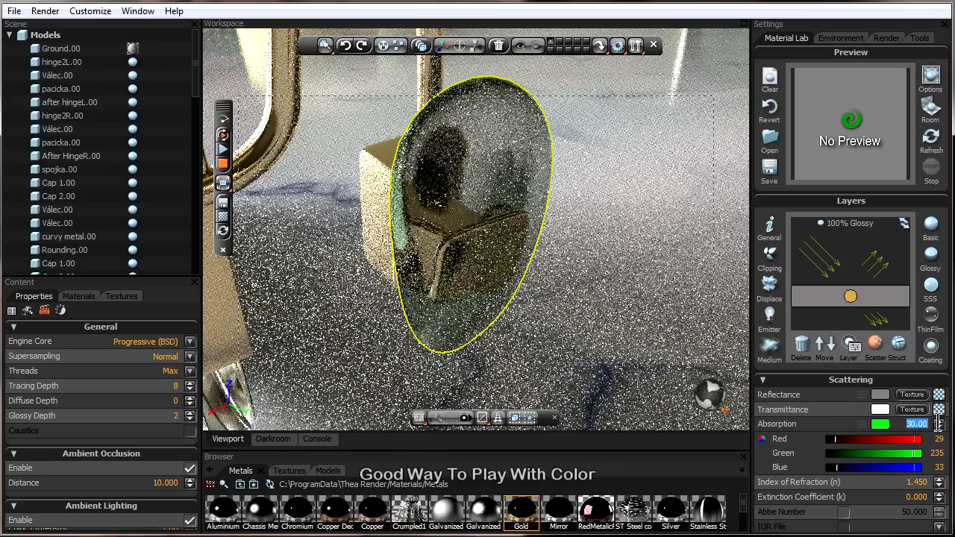
type("100")
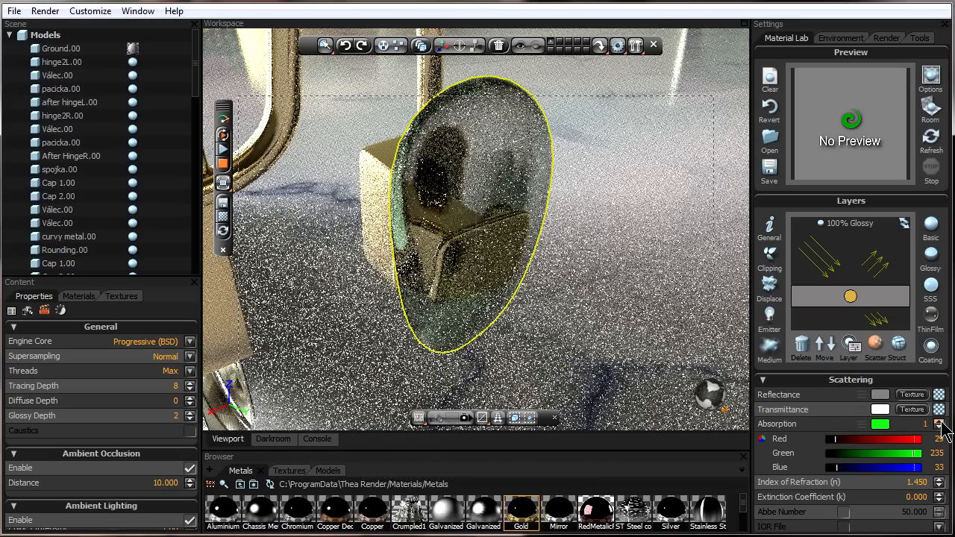
key("Return")
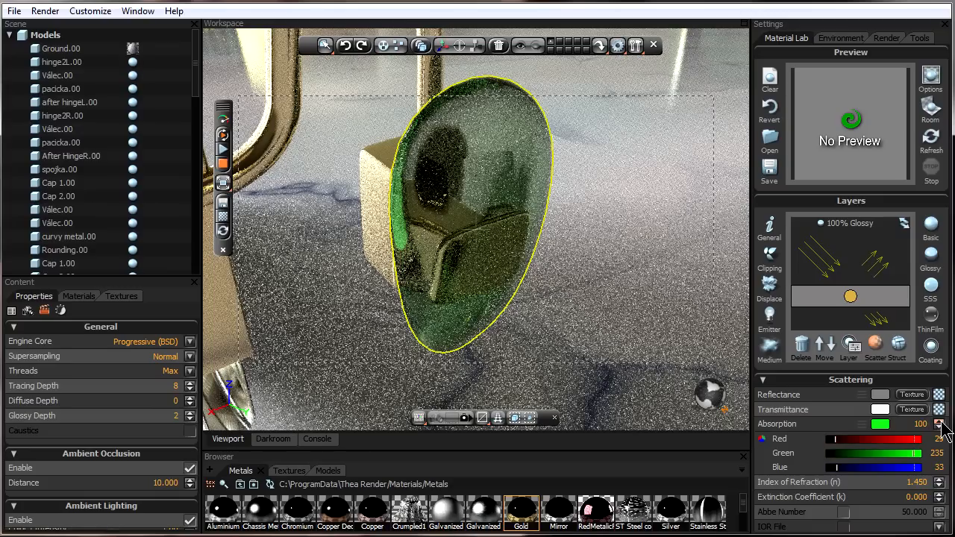
- Open the lens structure properties and set Bump to 3%
left_click(861, 424)
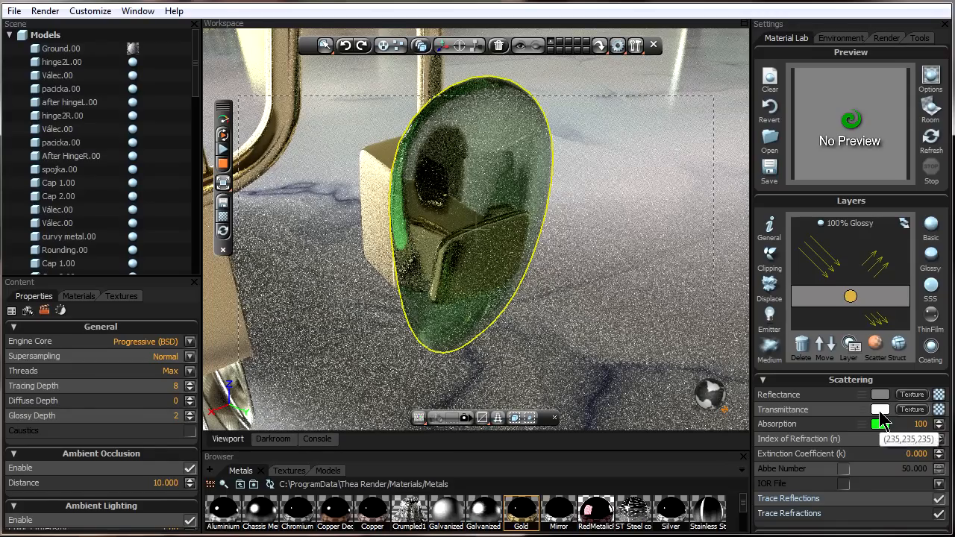
left_click(898, 344)
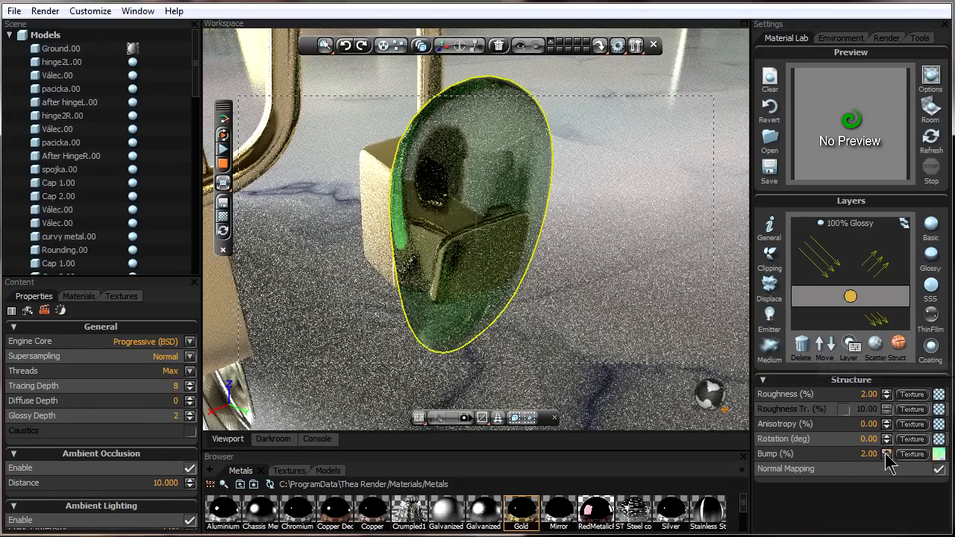
left_click(848, 455)
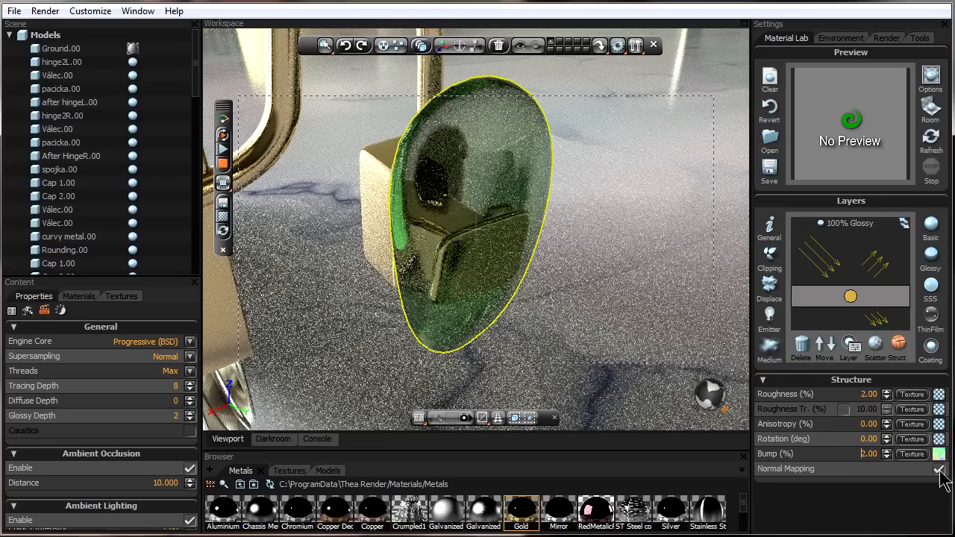
double_click(854, 456)
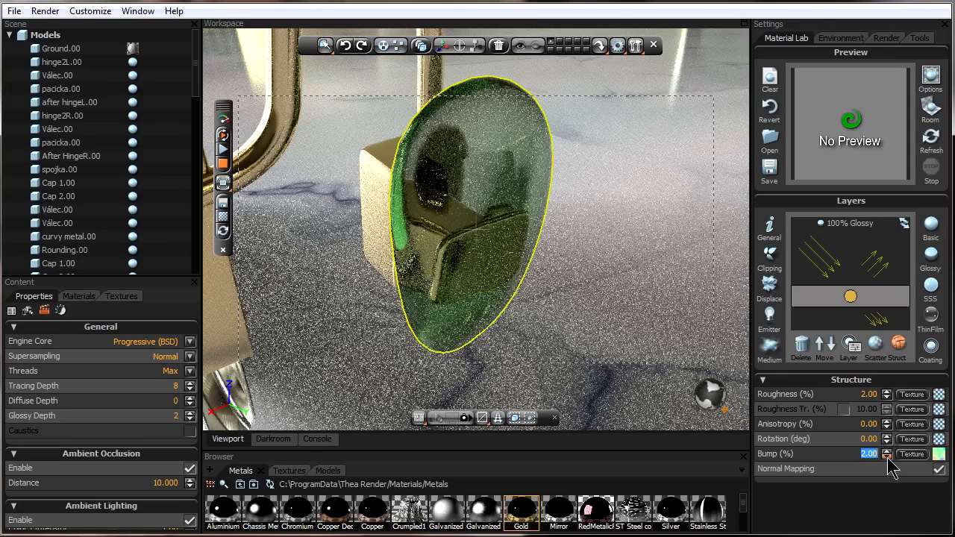
type("3")
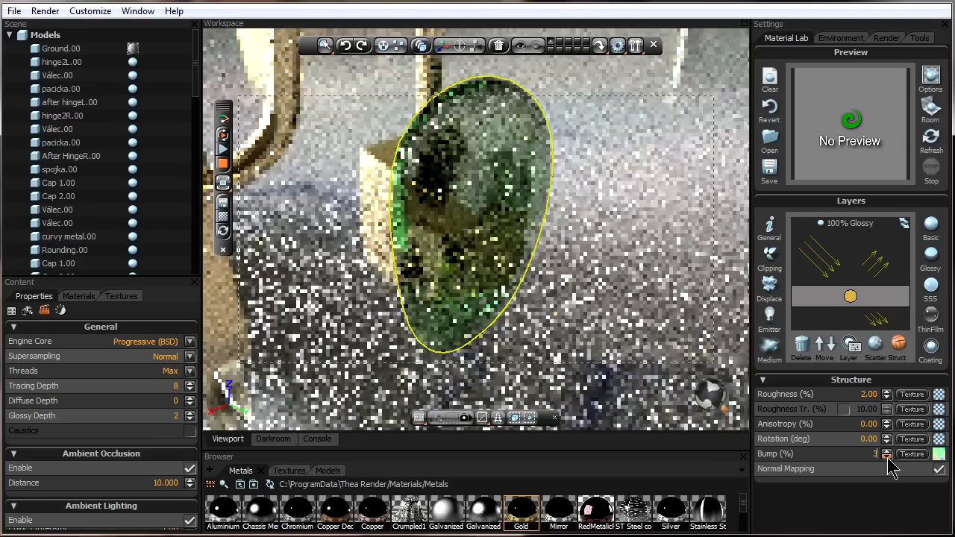
- Try a lens bump of 100% before restoring it to 3%
double_click(854, 456)
type("100")
key("Return")
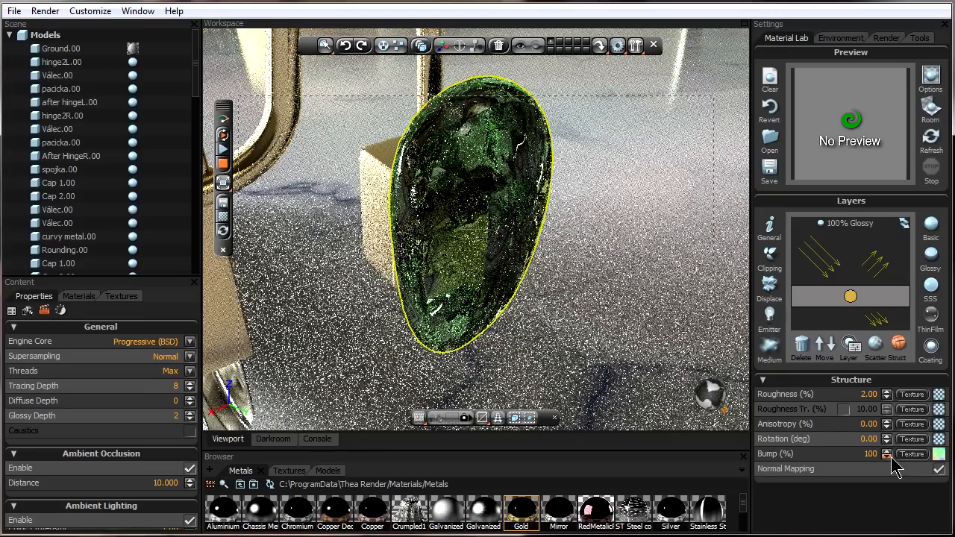
left_click_drag(847, 456, 901, 456)
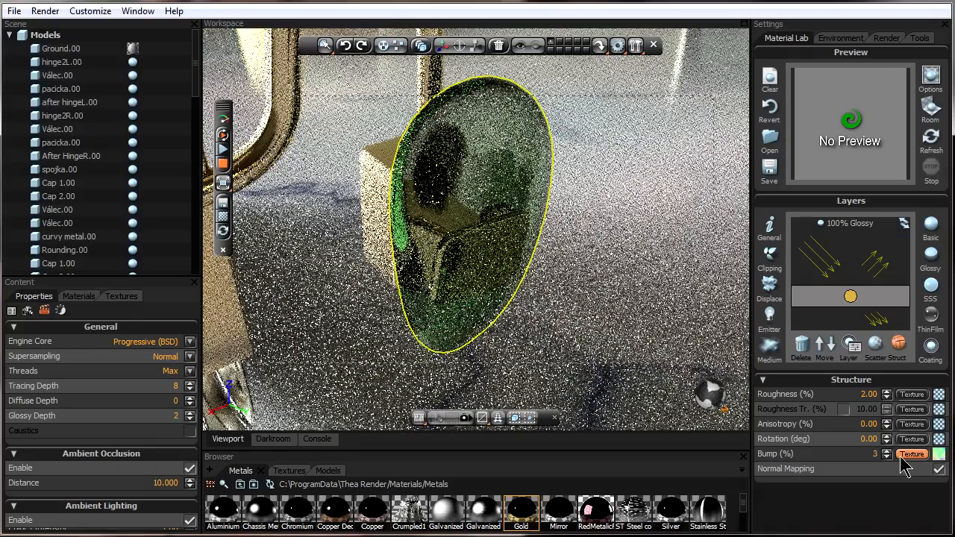
- Set the lens Roughness to 3%
left_click(853, 395)
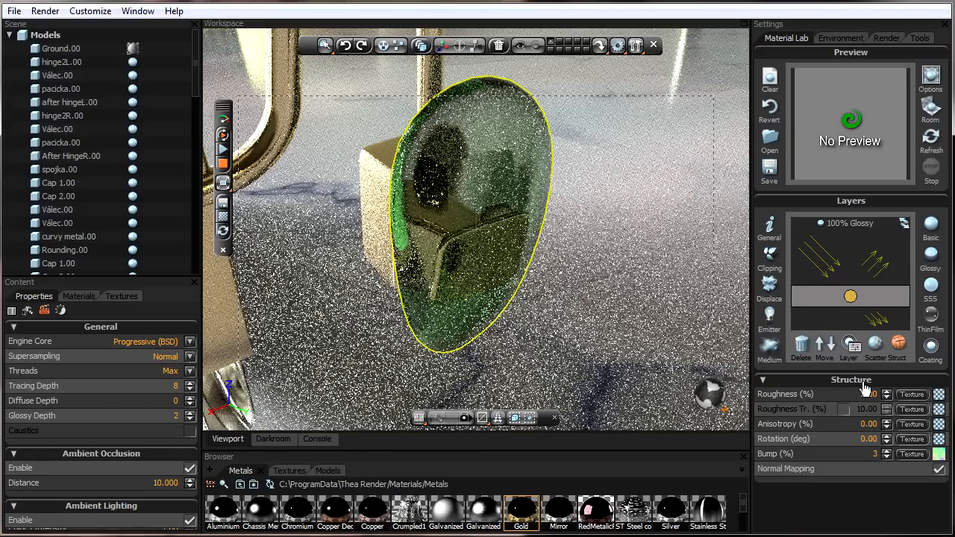
left_click_drag(858, 393, 889, 394)
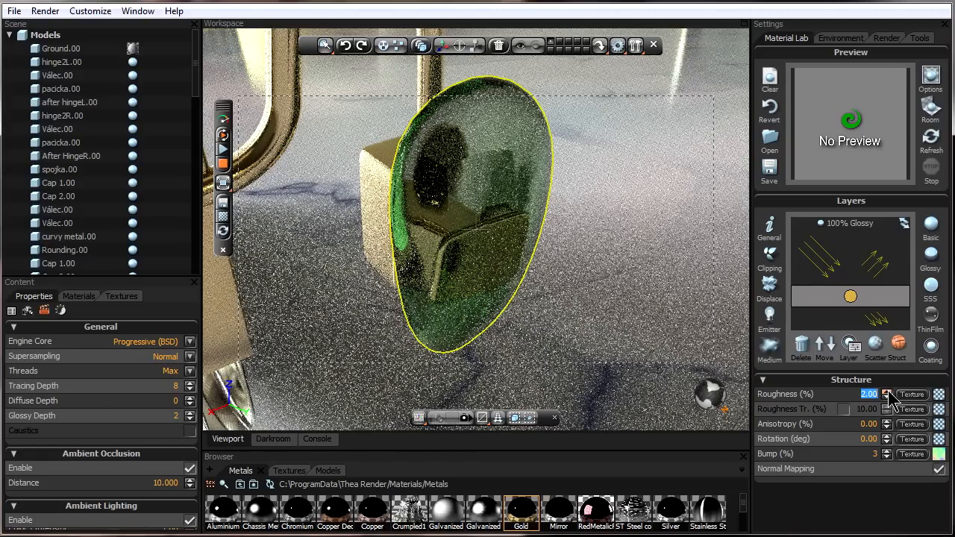
type("3")
key("Return")
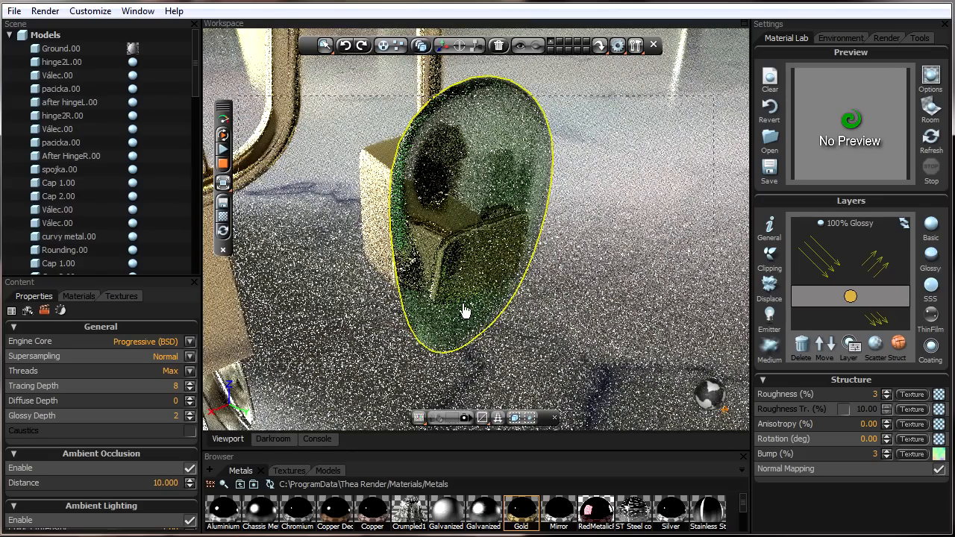
- Examine the whole pair of sunglasses in the viewport render
scroll(574, 188, "down", 8)
middle_click_drag(589, 198, 556, 213)
scroll(556, 213, "down", 1)
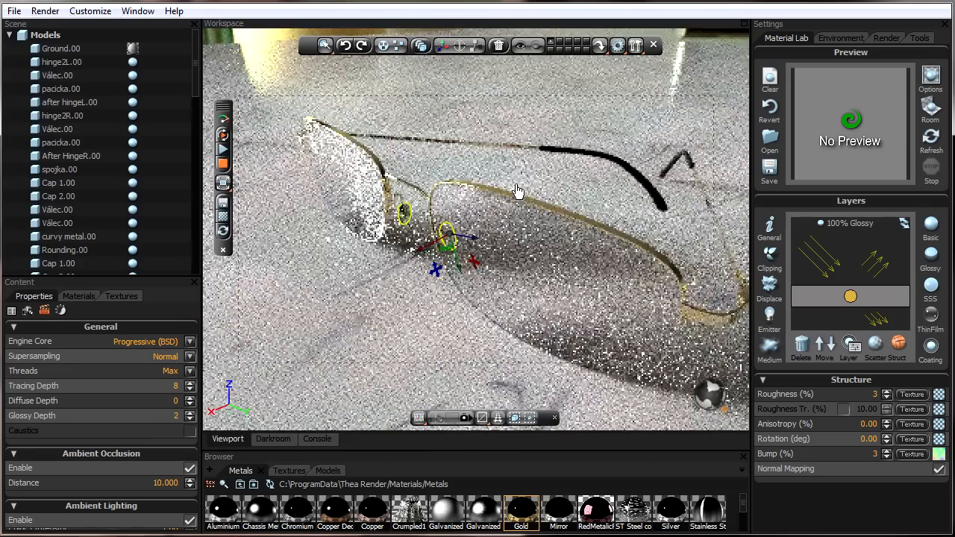
scroll(518, 194, "down", 1)
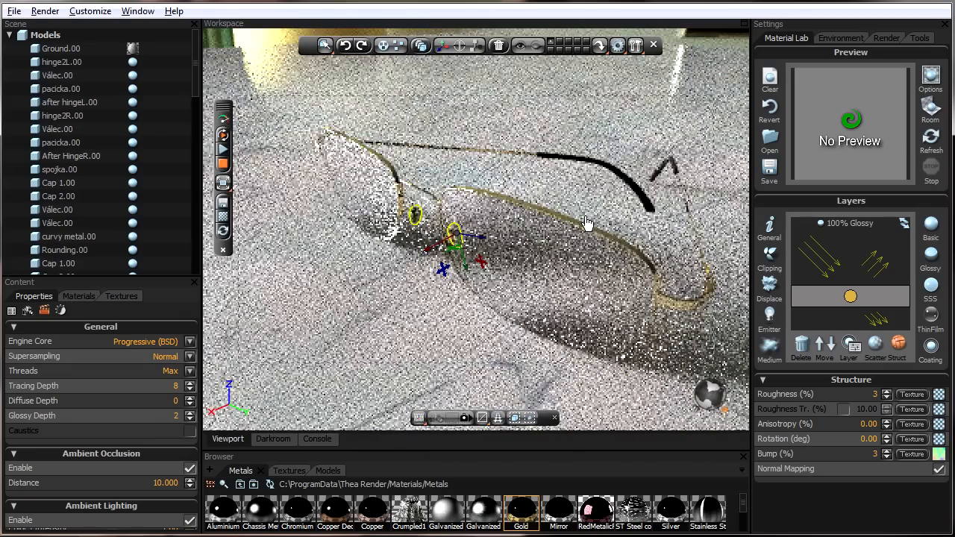
scroll(579, 227, "down", 1)
middle_click_drag(562, 239, 533, 224)
scroll(533, 215, "up", 1)
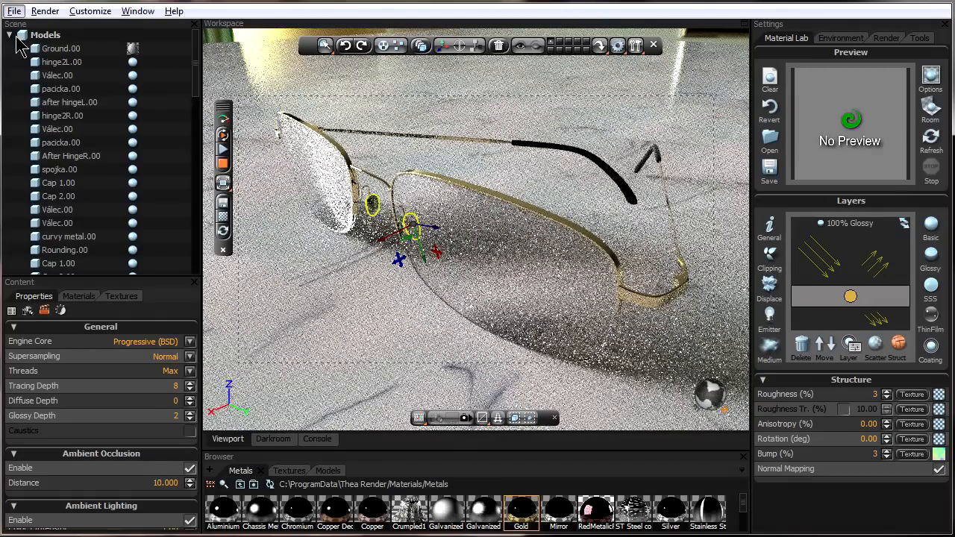
- Select camera1 and switch the viewport render to its view
double_click(44, 35)
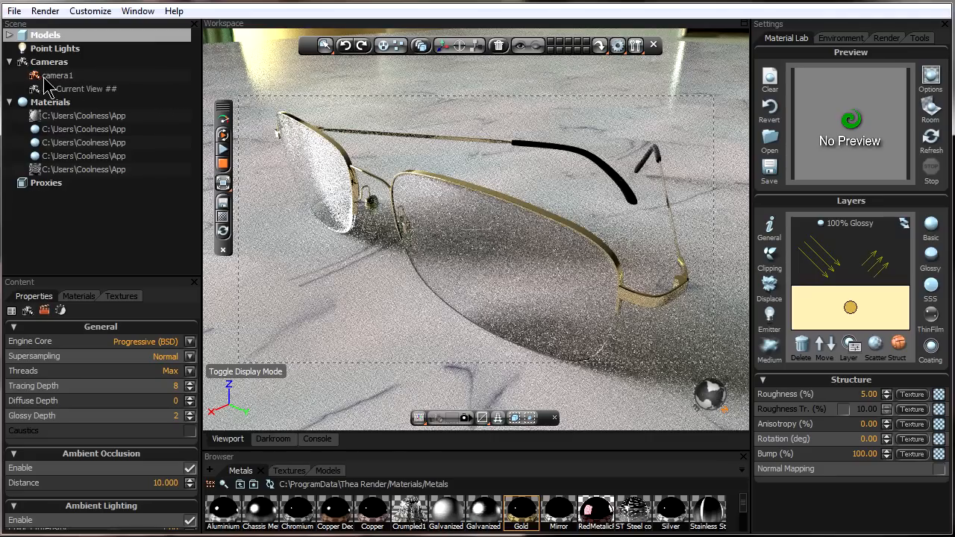
left_click(70, 76)
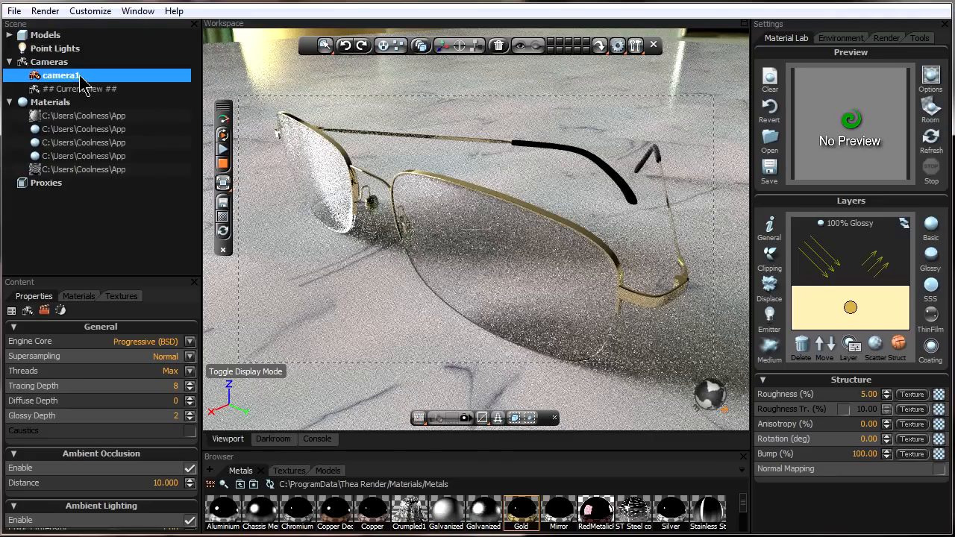
left_click(465, 420)
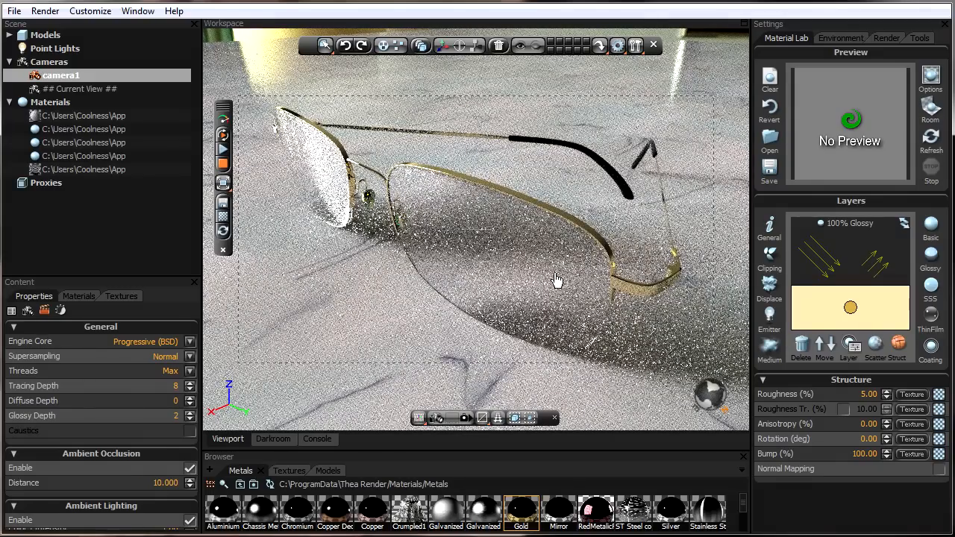
- Load HDR023.hdr as the image-based lighting environment map
left_click(851, 41)
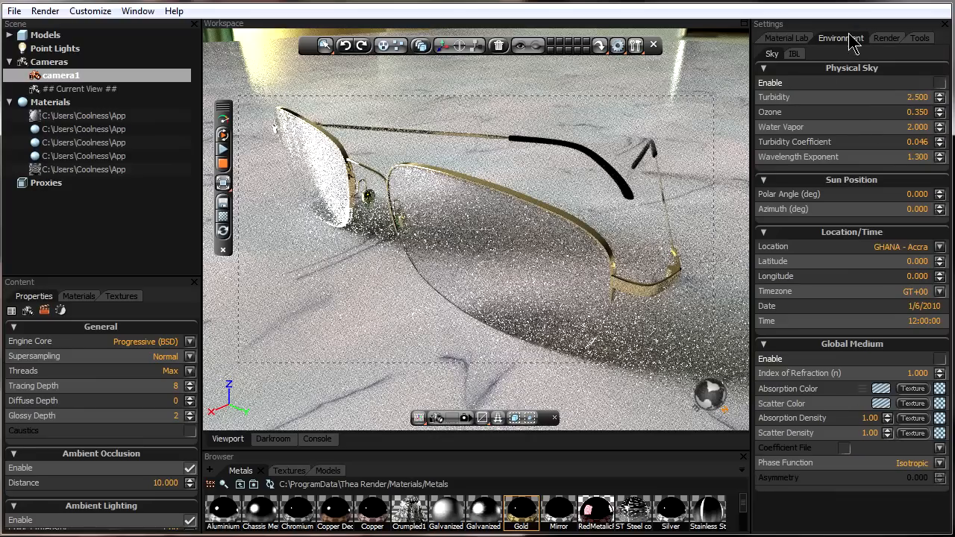
left_click(795, 54)
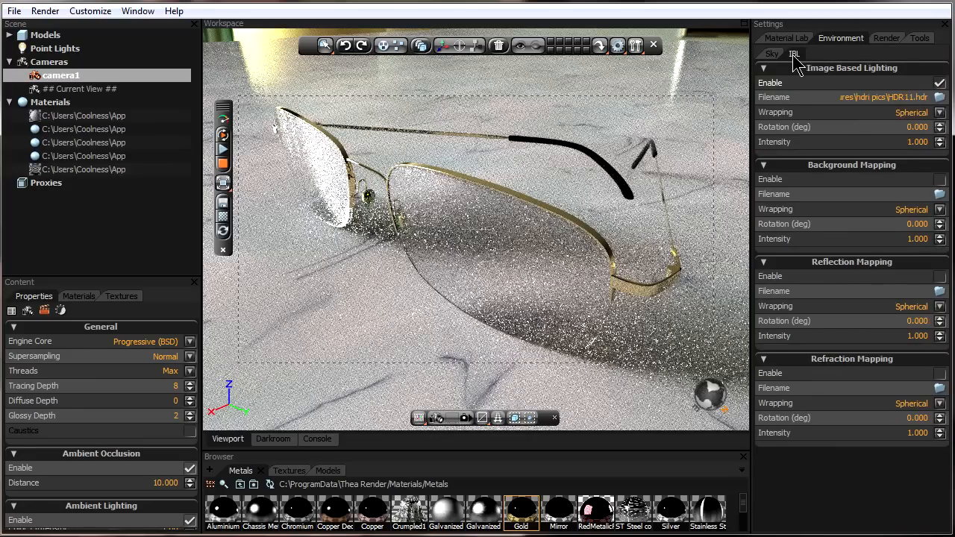
left_click(940, 97)
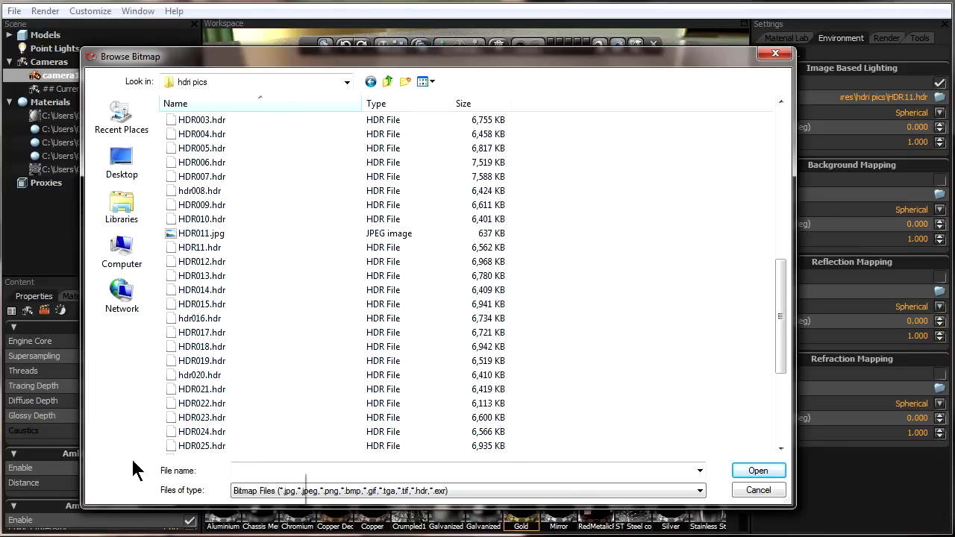
left_click(200, 418)
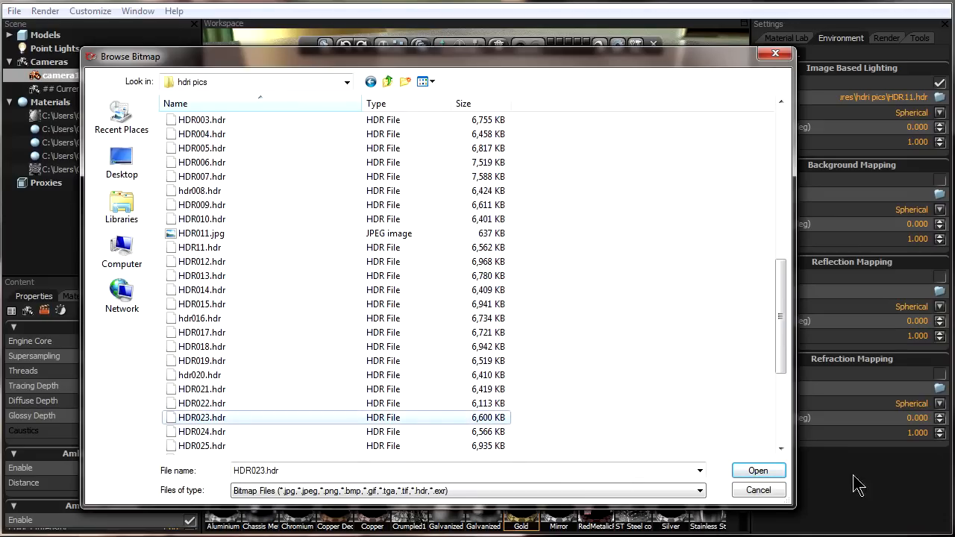
left_click(768, 470)
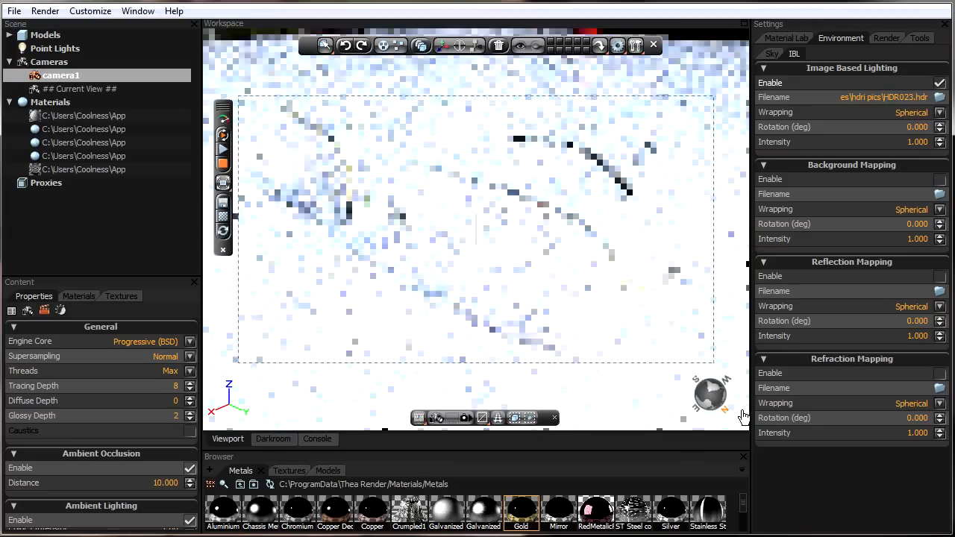
- Open the camera exposure properties and set the ISO to 20
left_click(60, 311)
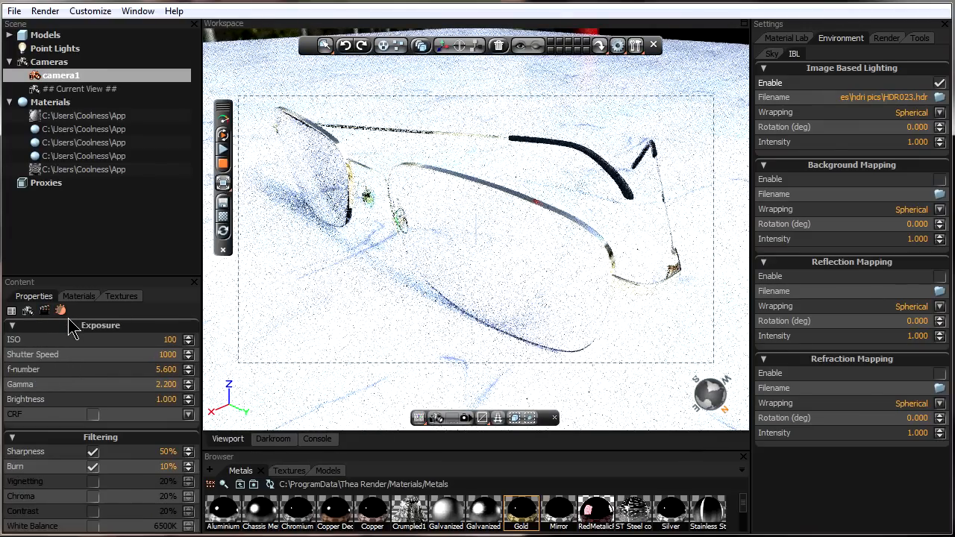
double_click(168, 340)
type("10")
key("Return")
left_click(190, 339)
type("20")
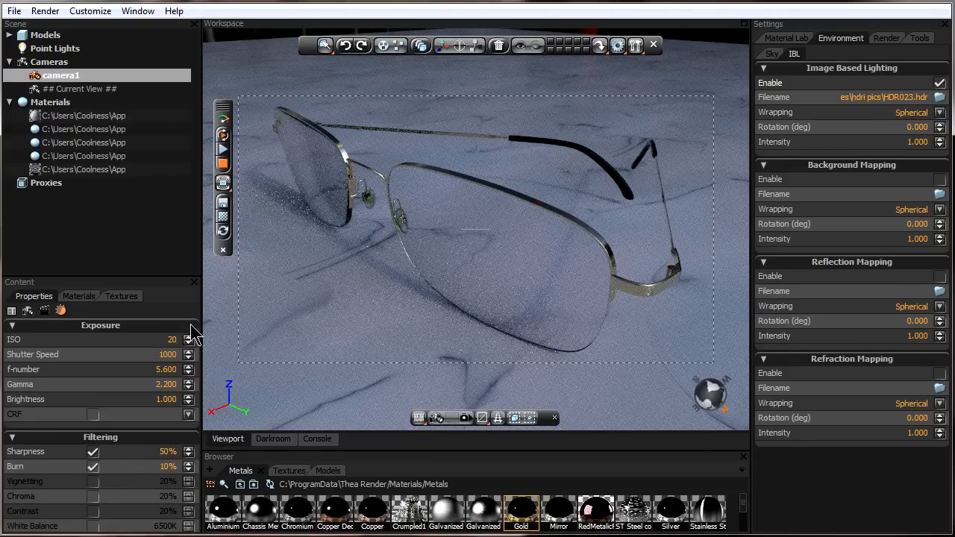
left_click(223, 231)
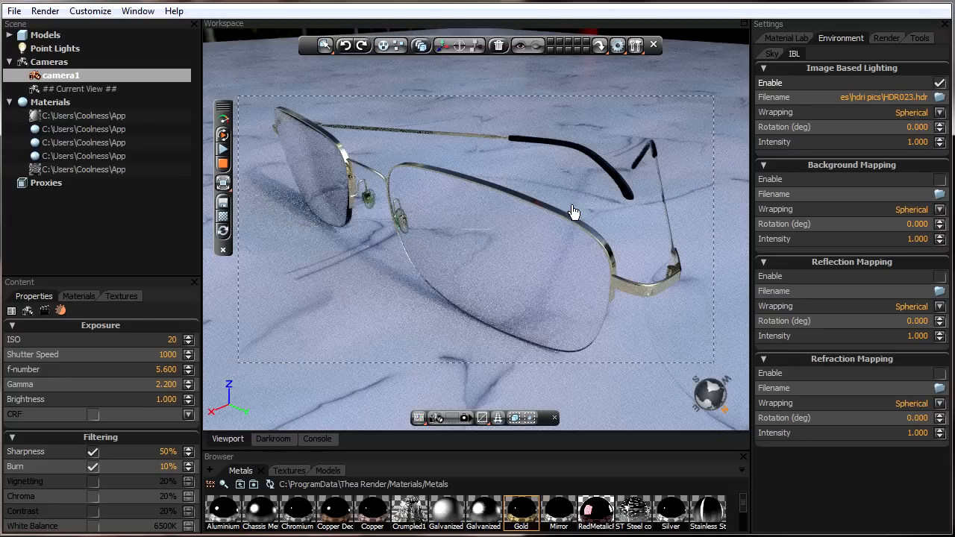
- Rotate the image-based lighting map to about 159 degrees
left_click_drag(941, 128, 940, 95)
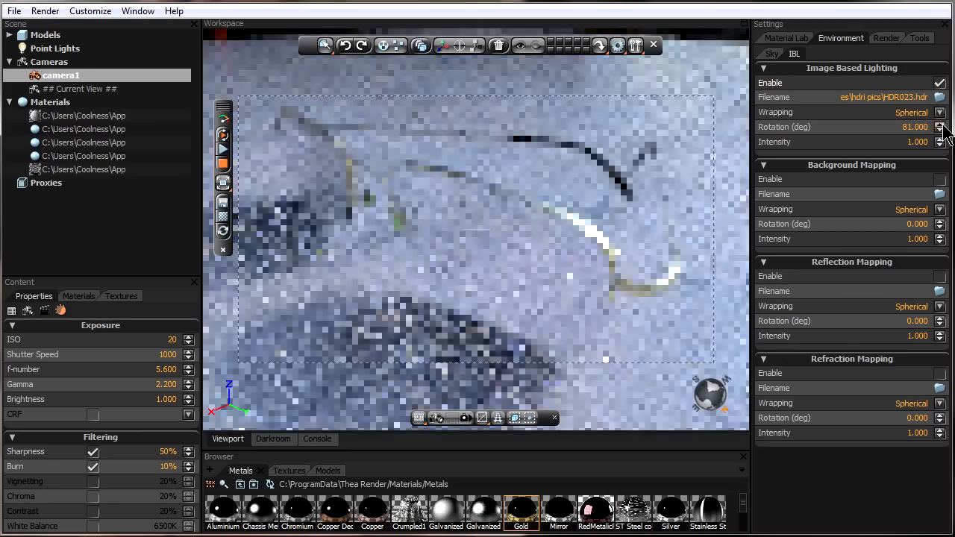
mouse_move(940, 128)
left_mouse_down()
mouse_move(940, 119)
mouse_move(947, 134)
mouse_move(942, 121)
left_mouse_up()
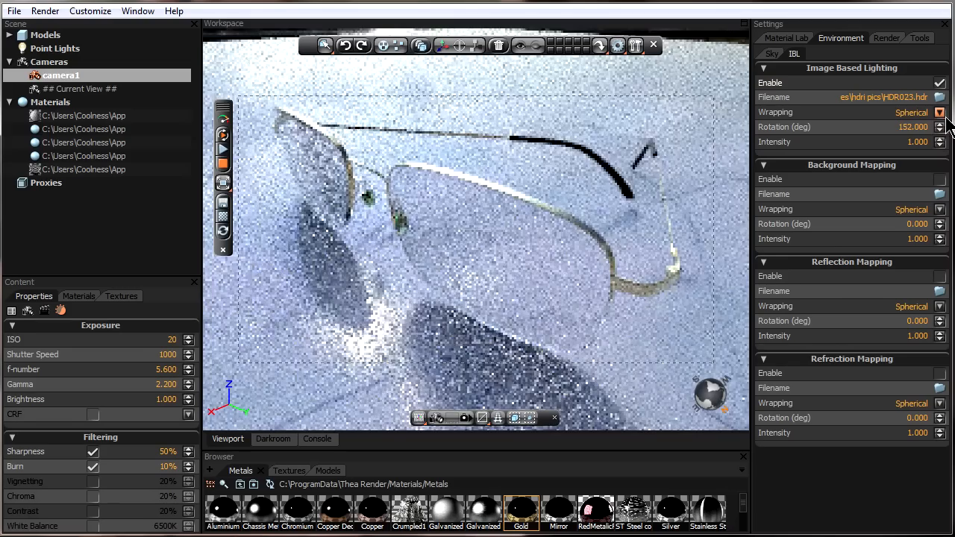
left_click_drag(941, 128, 942, 118)
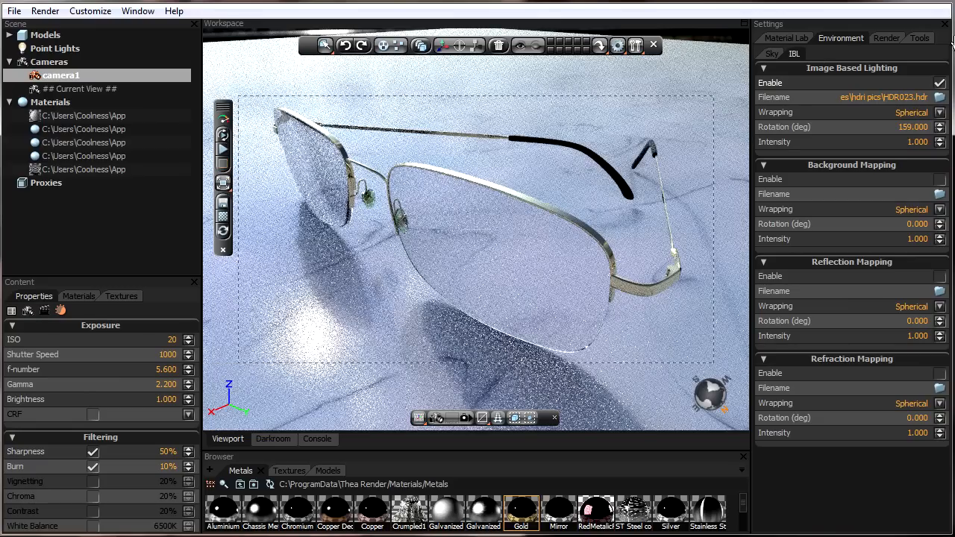
- Start a 1280 × 720 final render from camera1 in the Darkroom
left_click(788, 38)
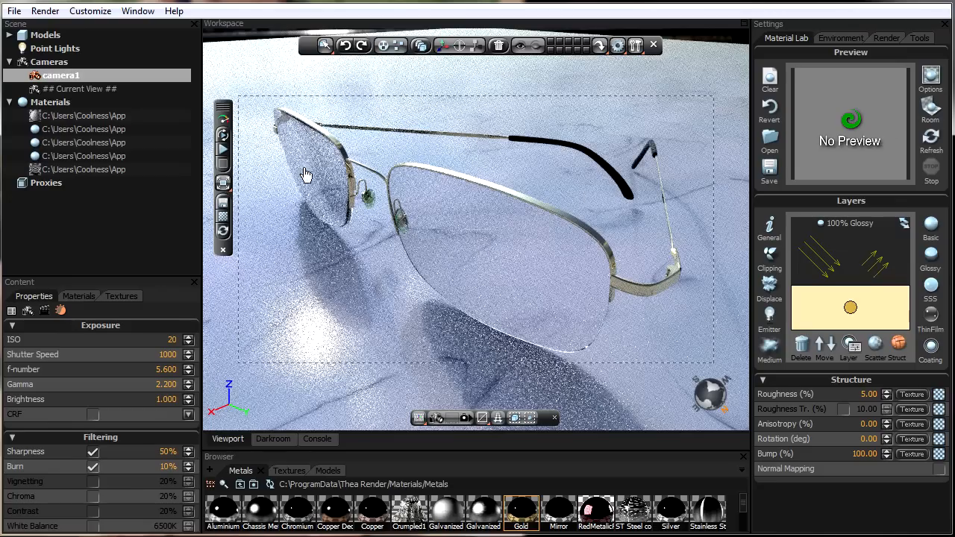
left_click(273, 440)
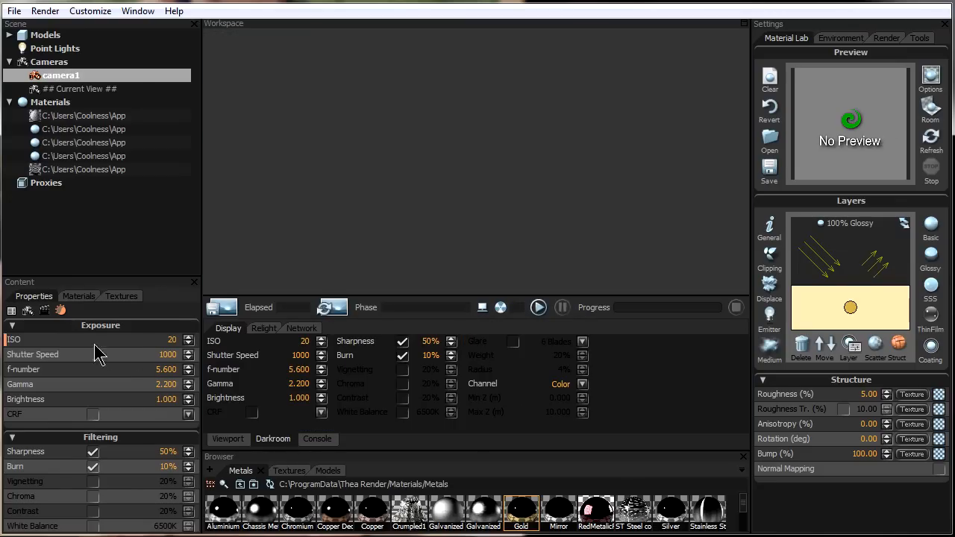
left_click(301, 342)
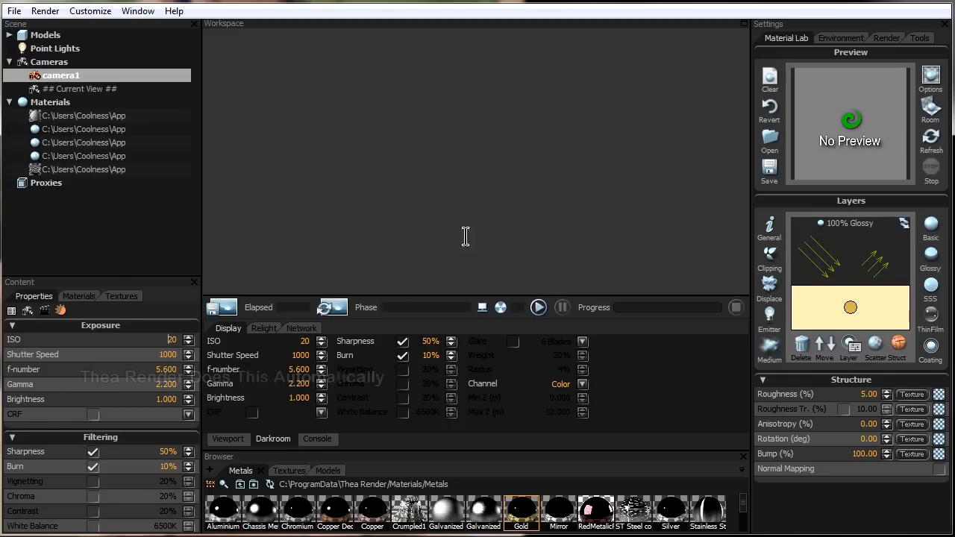
left_click(885, 38)
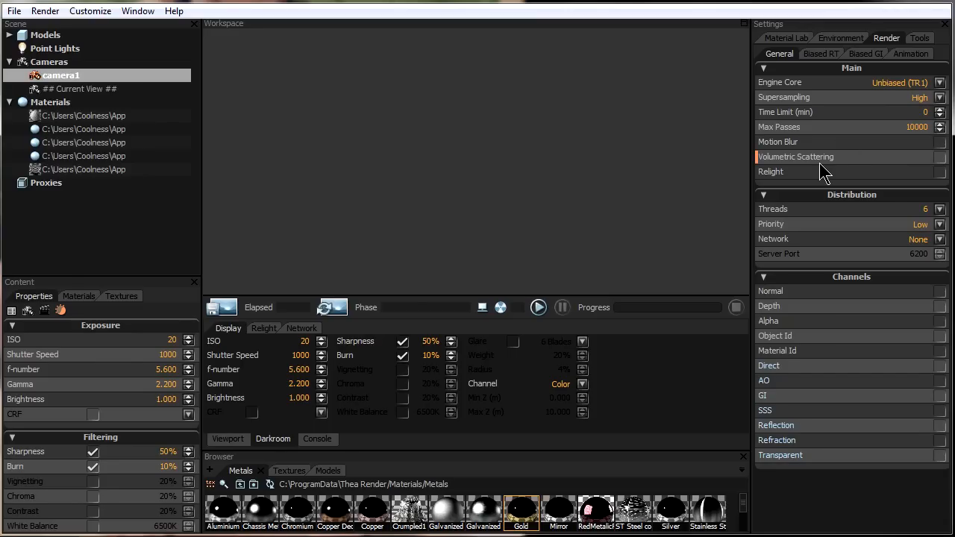
left_click(539, 308)
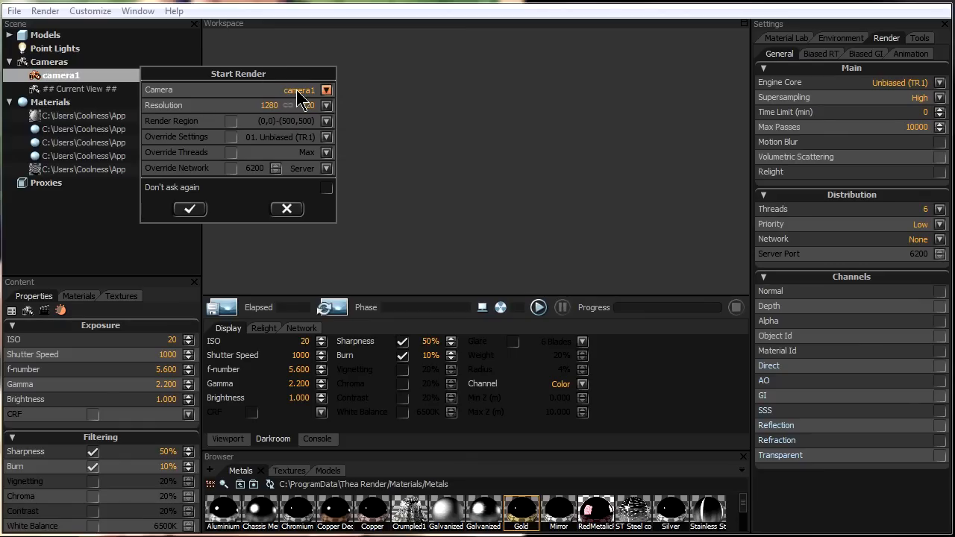
left_click_drag(280, 105, 269, 105)
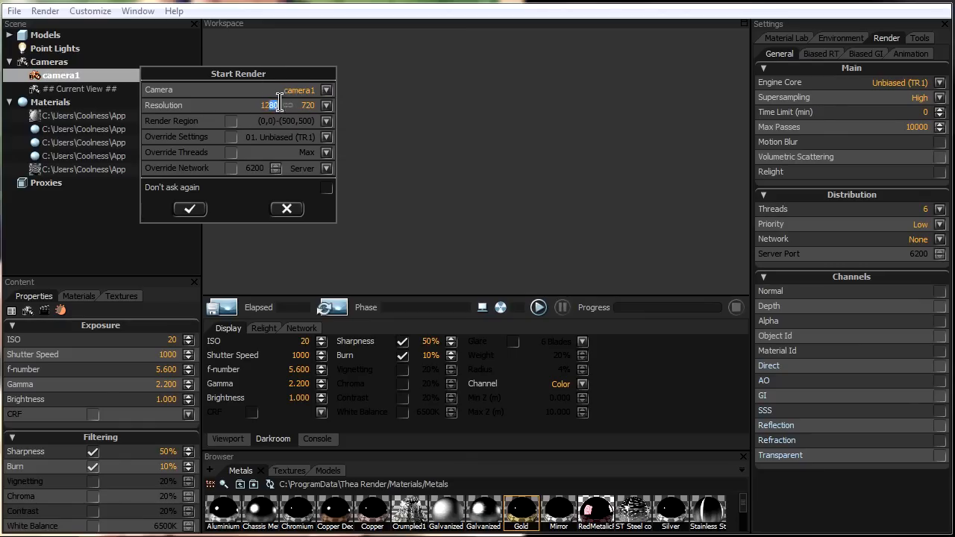
left_click(199, 212)
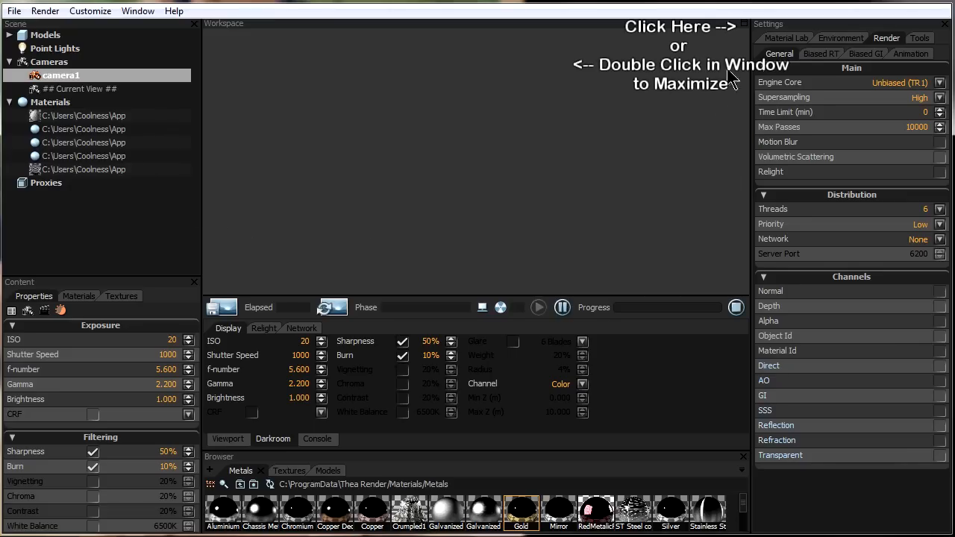
- Maximize the render window and try vignetting on the image before switching it off again
left_click(745, 24)
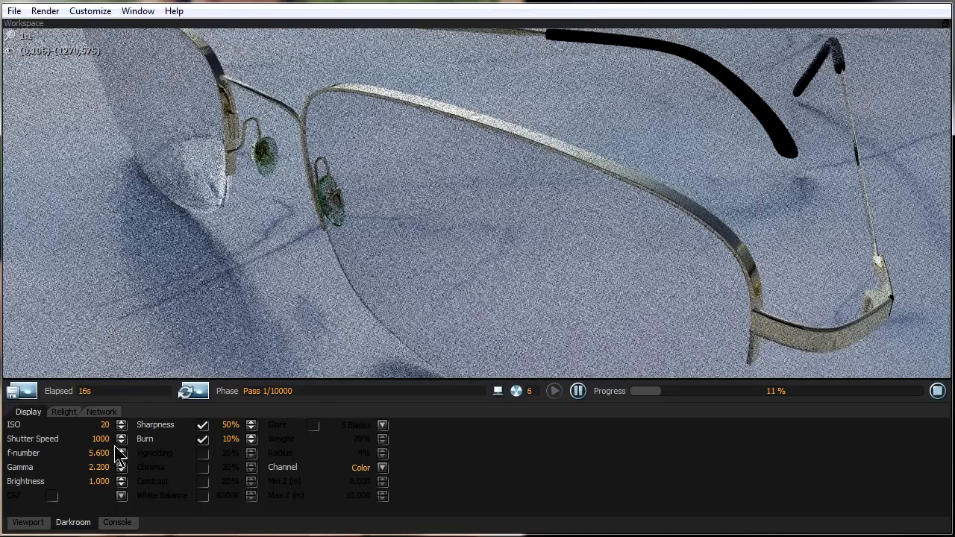
left_click(203, 453)
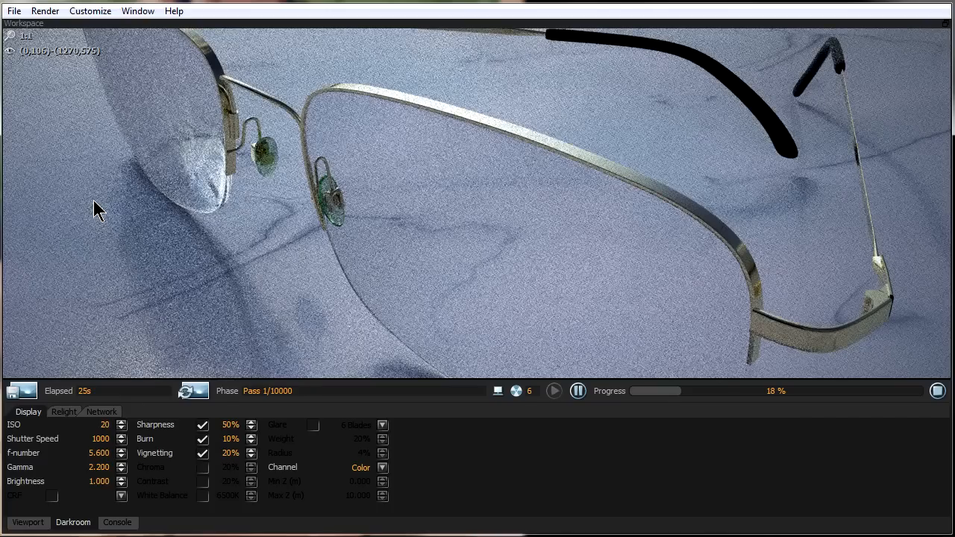
left_click(202, 453)
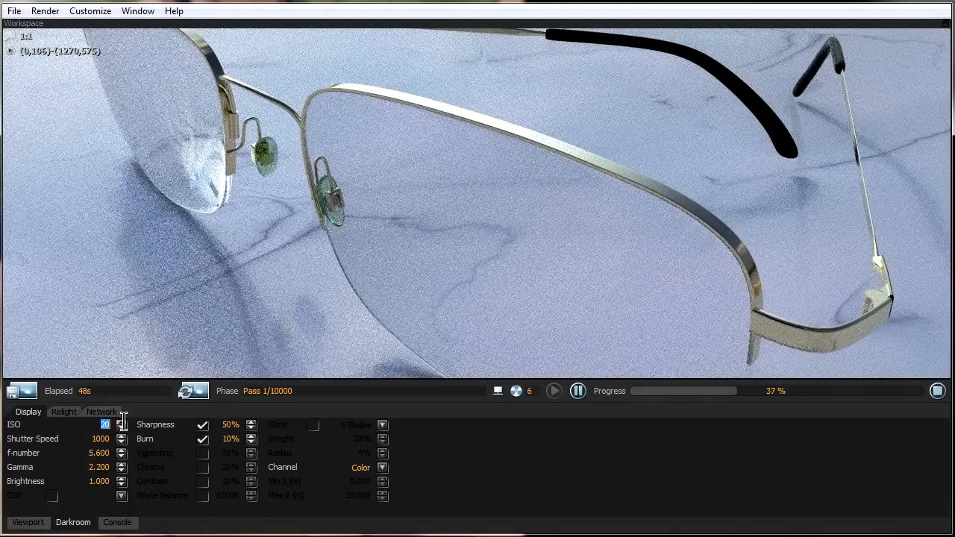
- Open the Darkroom ISO value for editing
double_click(122, 424)
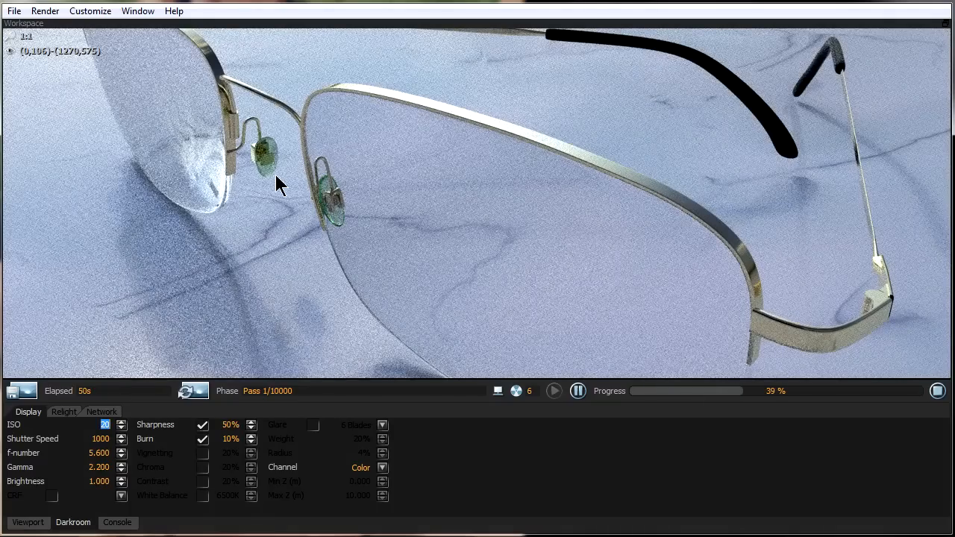